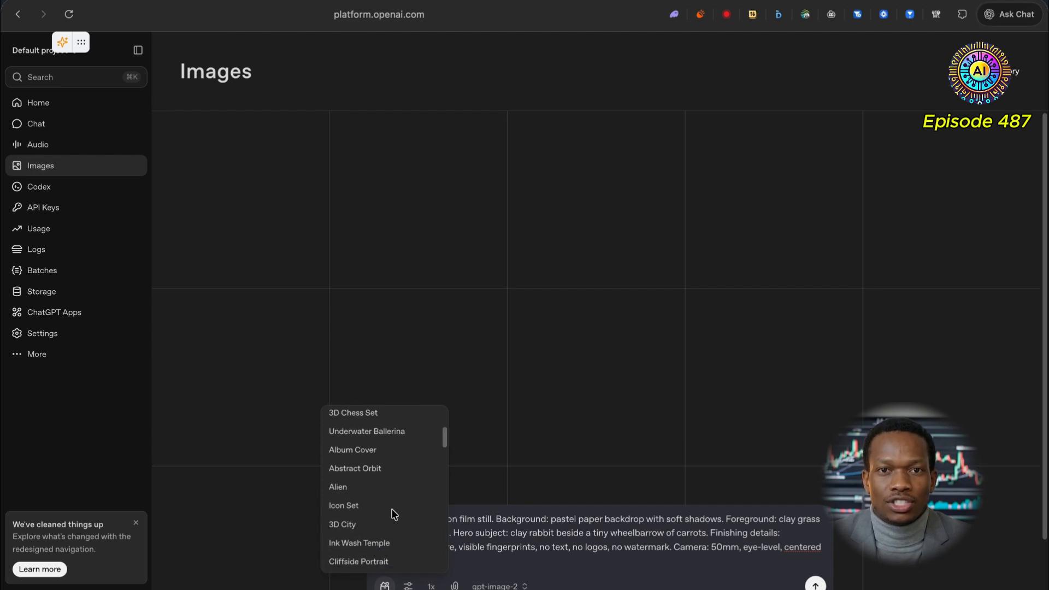
Step: Clear the existing preset prompt from the prompt box
left_click(474, 520)
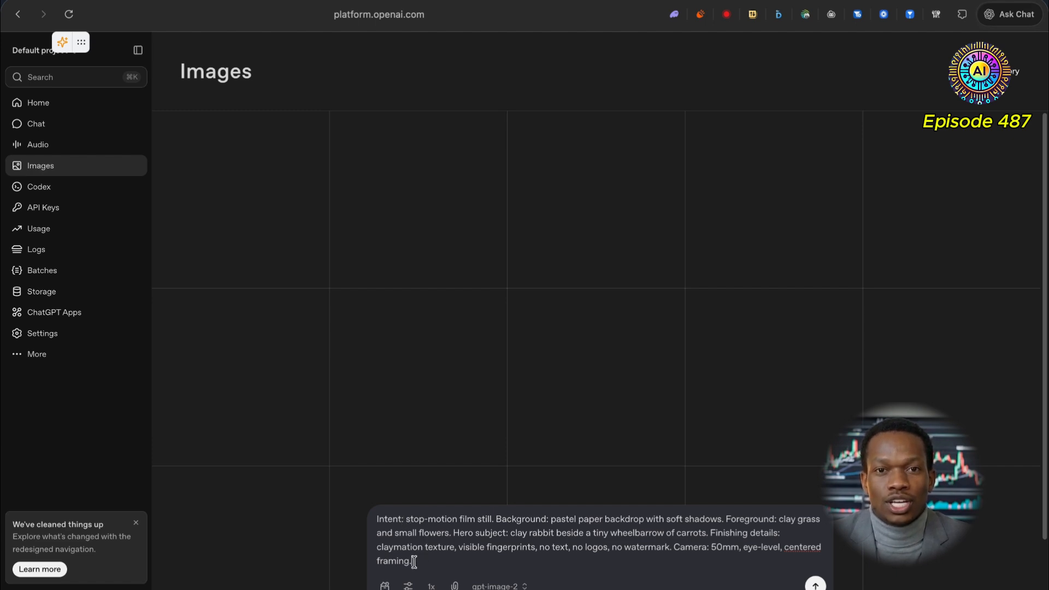
left_click_drag(411, 560, 366, 505)
key("BackSpace")
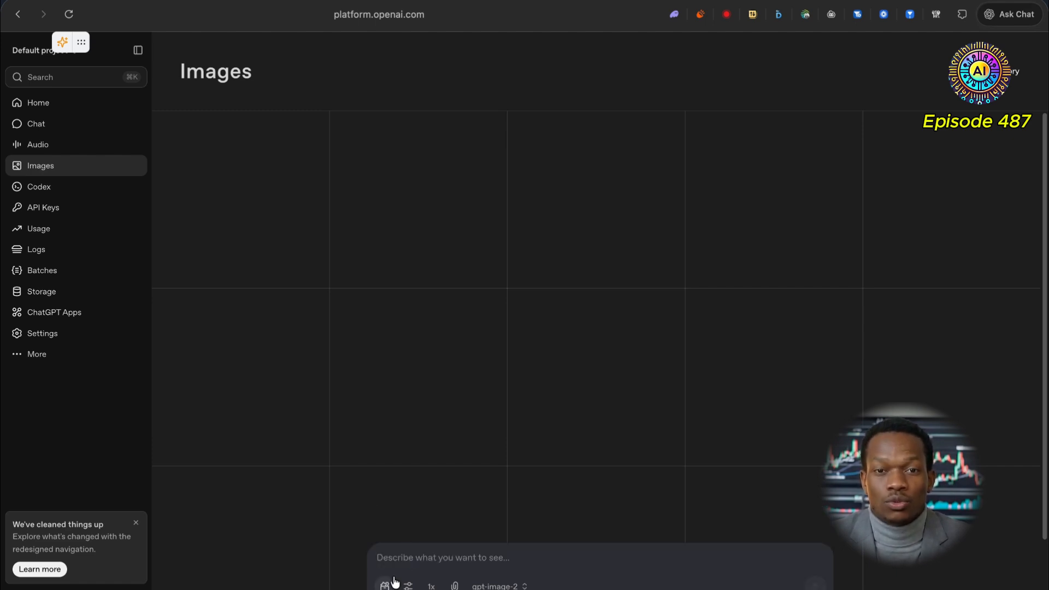
Step: Check the size and quality options, then set the number of images to 10
right_click(409, 586)
left_click(408, 585)
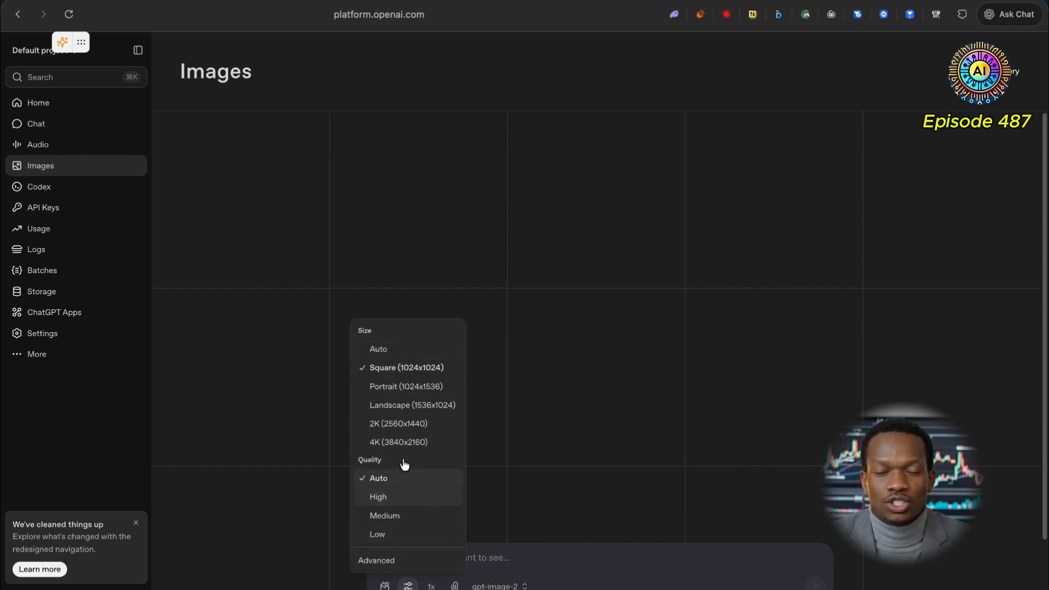
left_click(431, 586)
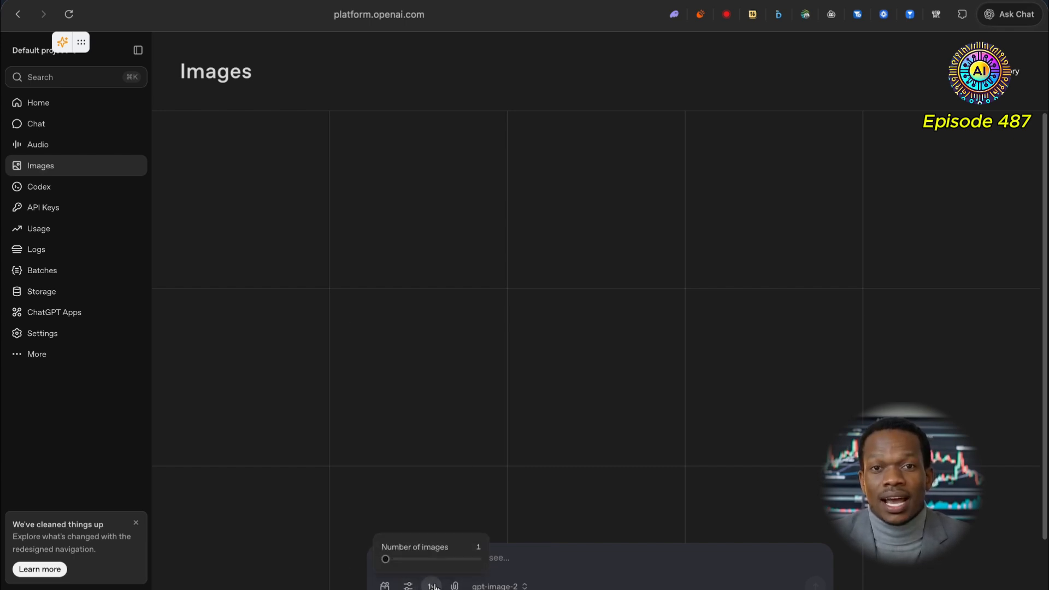
left_click_drag(386, 559, 479, 559)
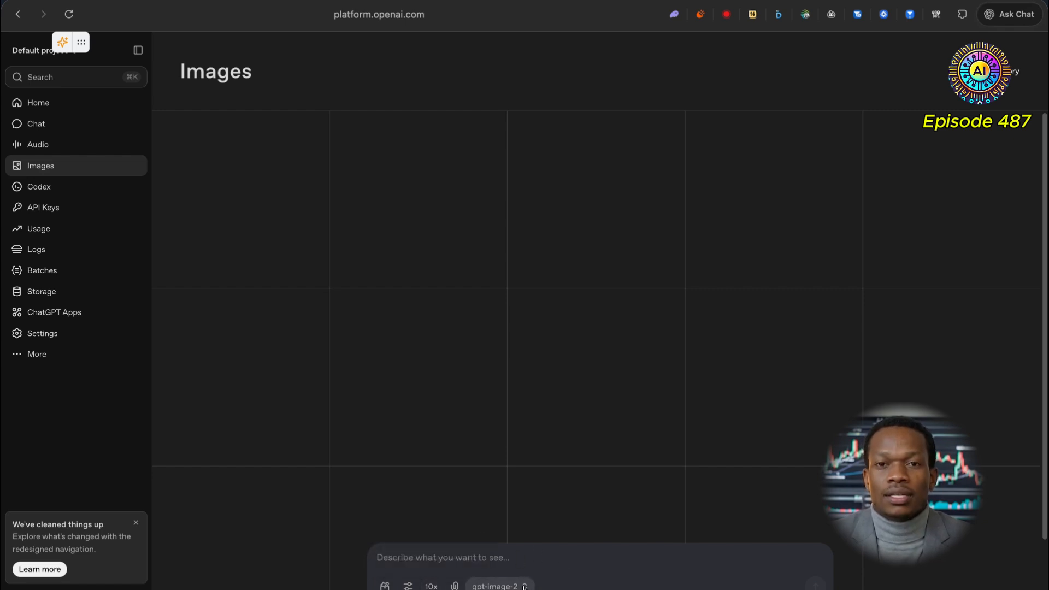
Step: Write the prompt 'create a dynamic product image for an E-Ink tablet that allows users to intuitively jot down their ideas.'
left_click(495, 585)
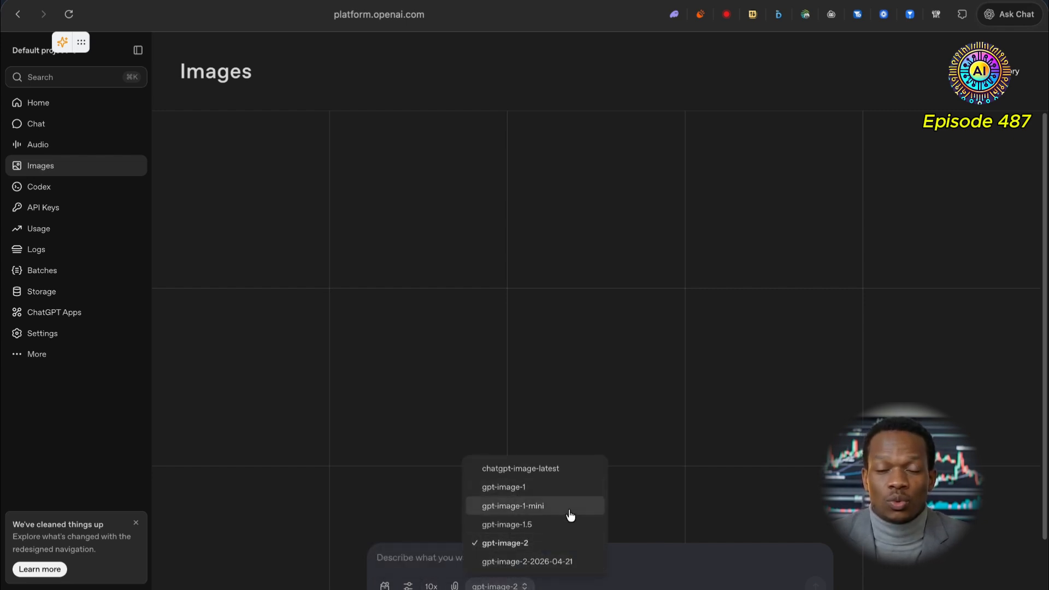
left_click(609, 570)
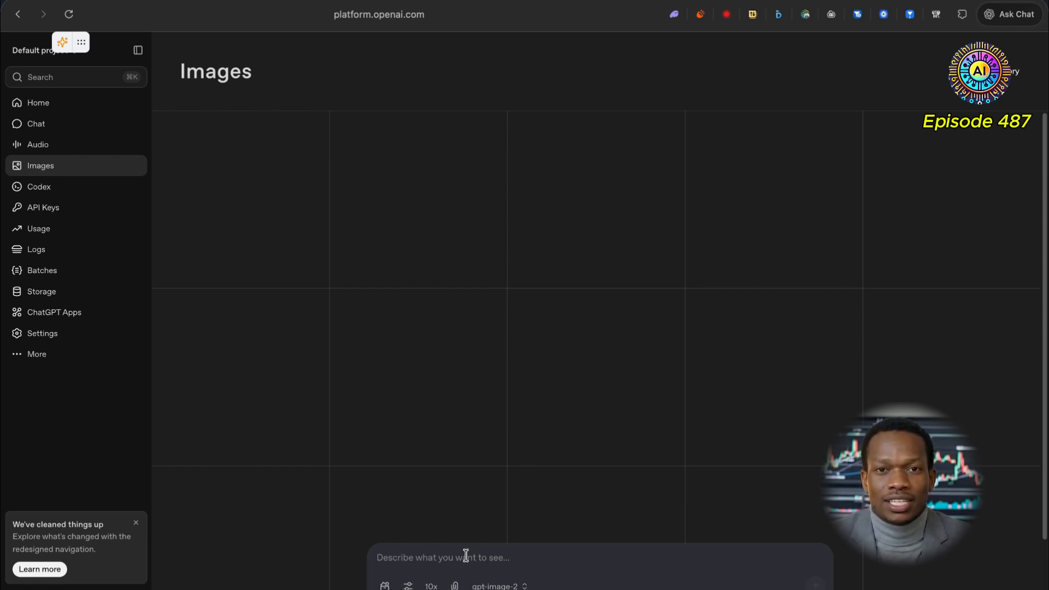
type("create a")
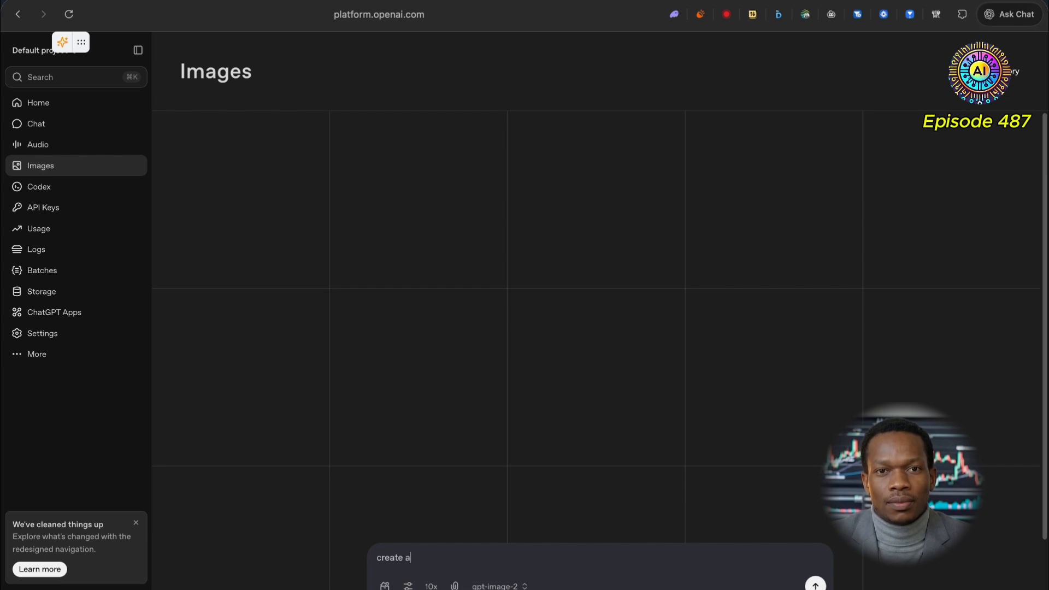
type(" d")
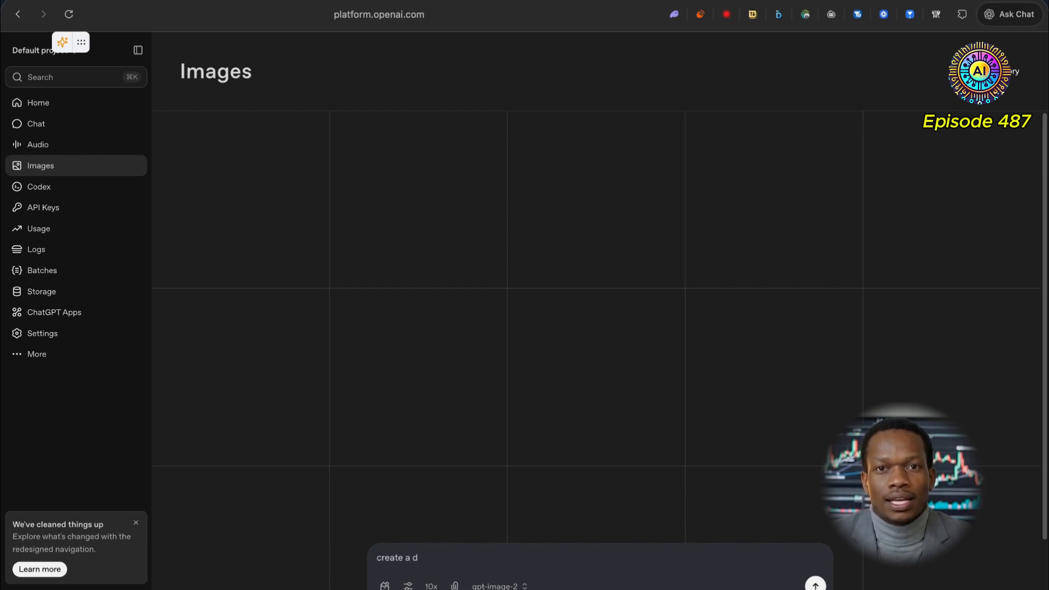
type("uyynamic")
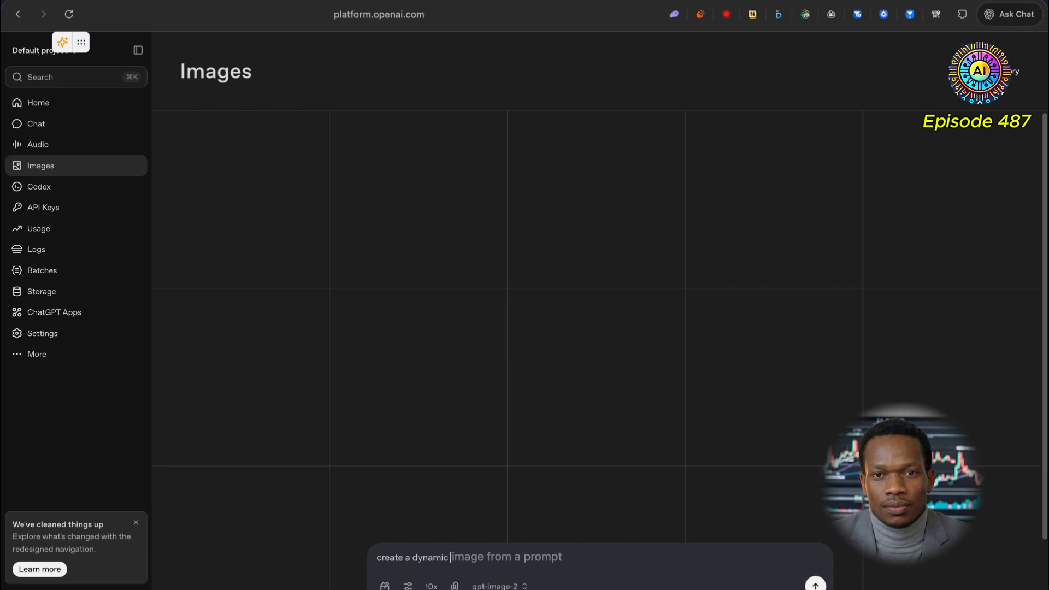
key("F5")
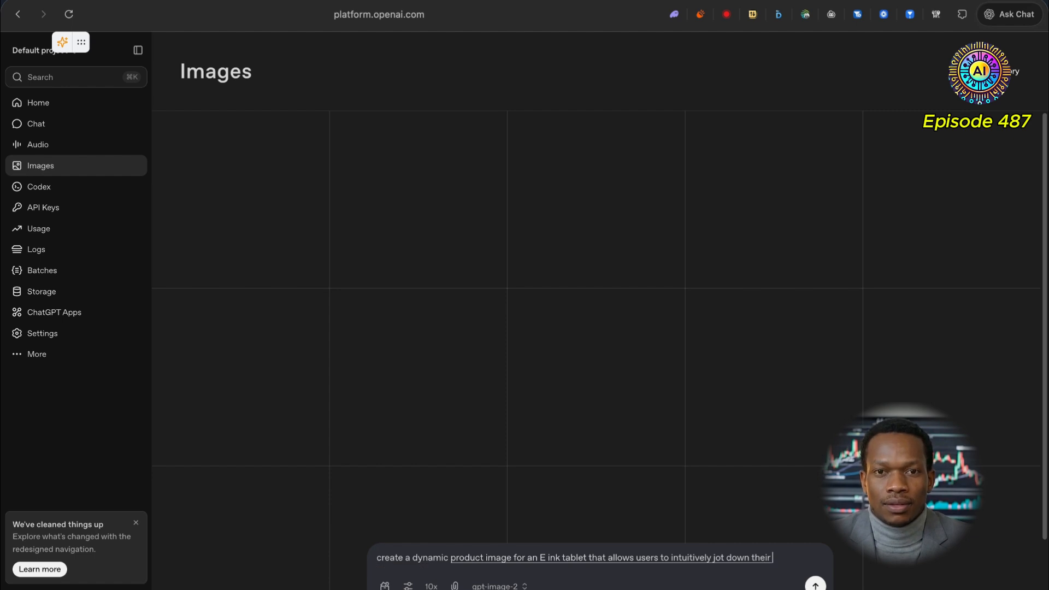
Step: Change 'E-Ink' to 'e-ink' in the prompt
left_click(547, 557)
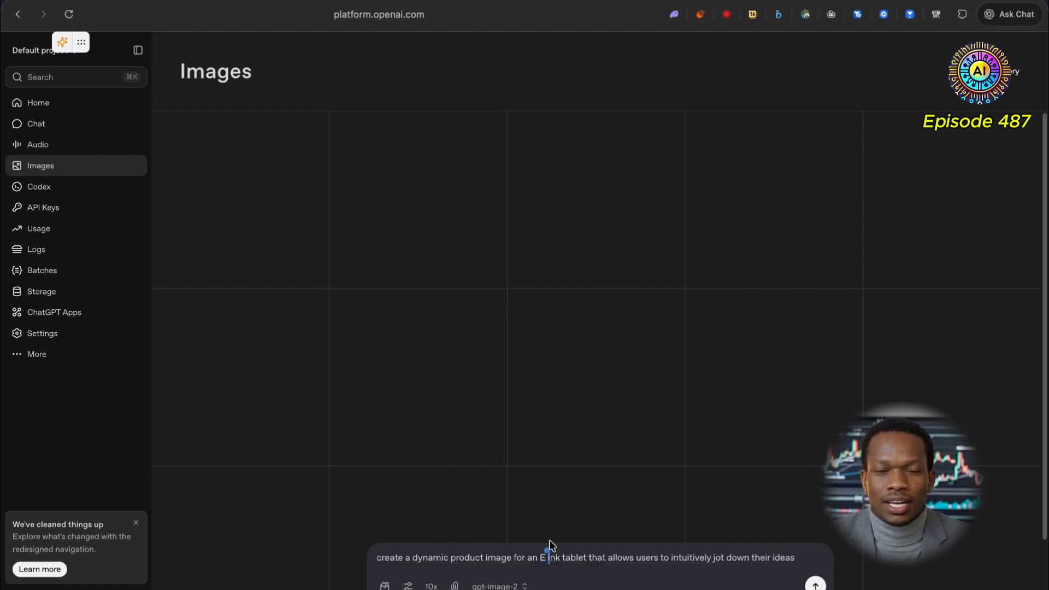
key("BackSpace")
key("BackSpace")
type("e-")
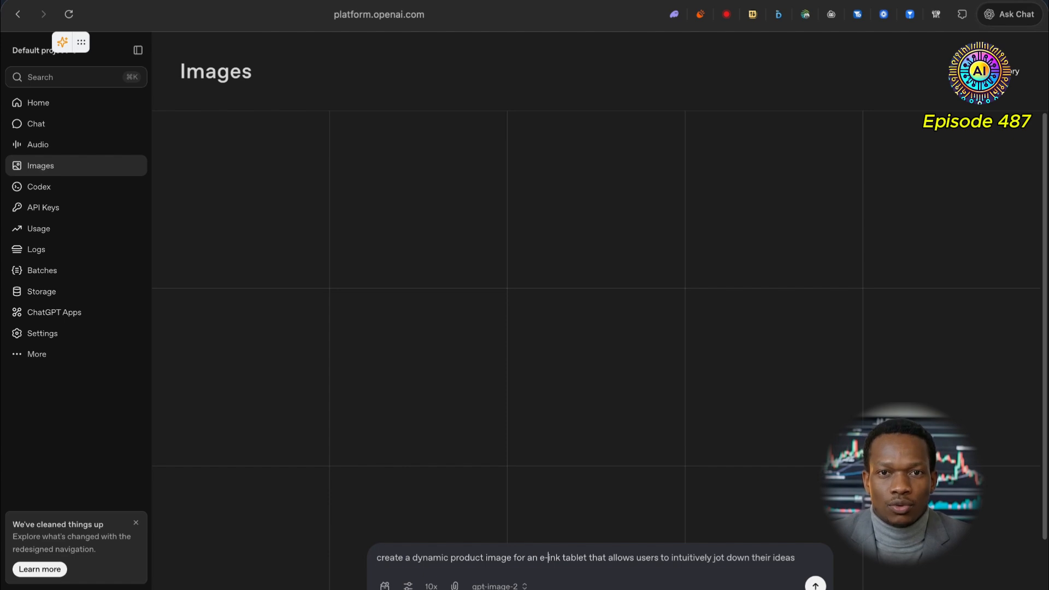
Step: Ask the AI edit to 'improve this prompt so it's more refined and more useful for its intended purpose.' and accept the update
key("super+a")
left_click(376, 546)
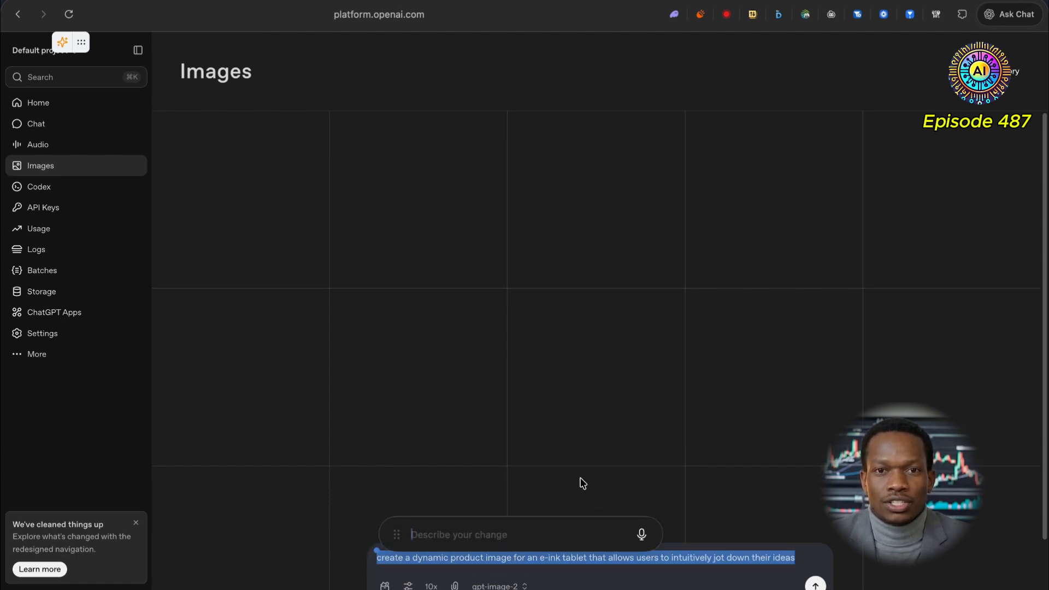
type("improve this pr")
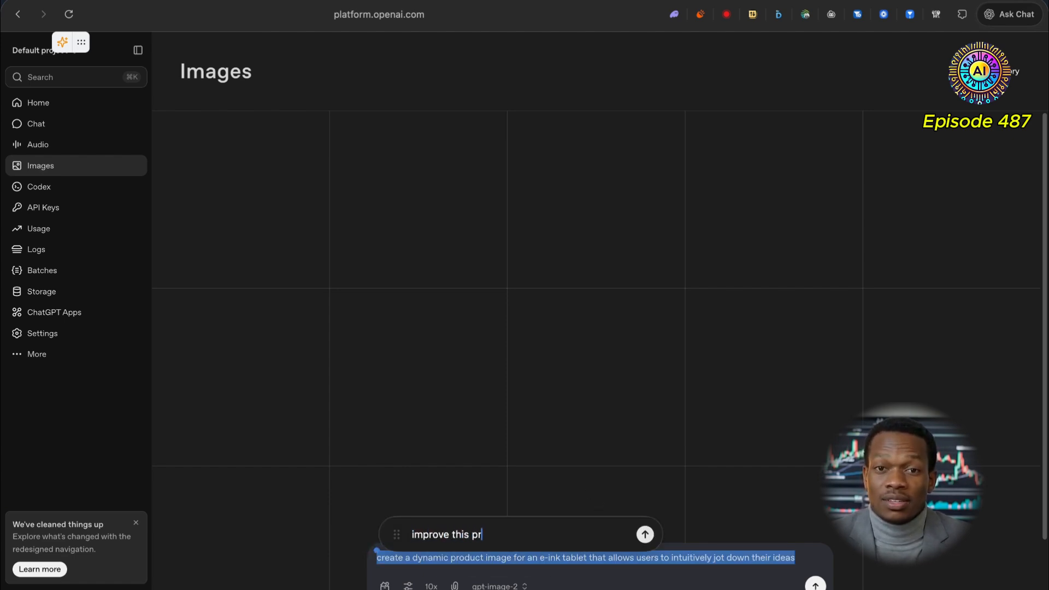
type("ompt so it's more re")
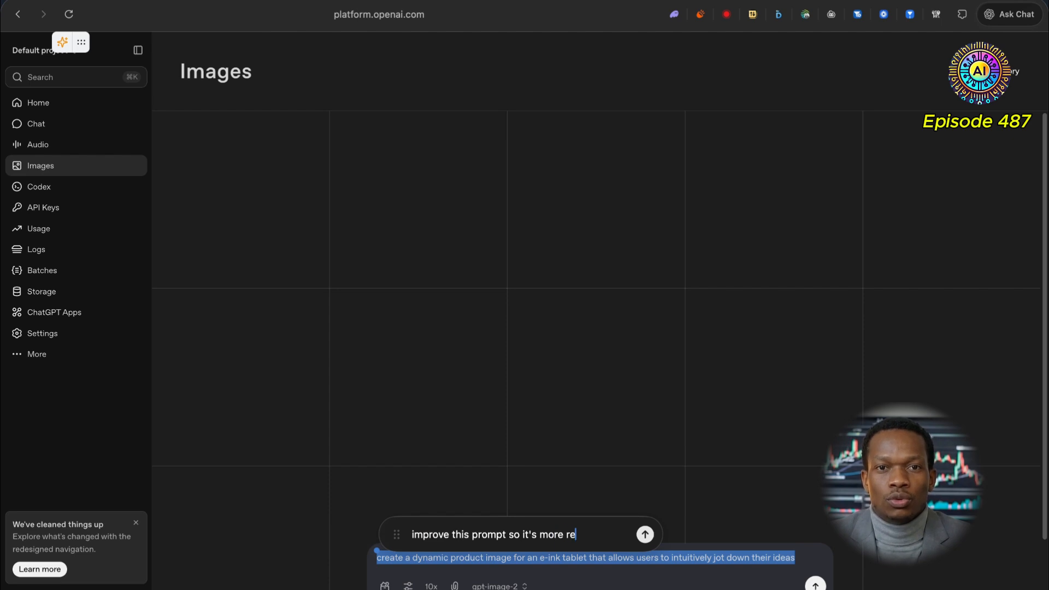
type("fined and ")
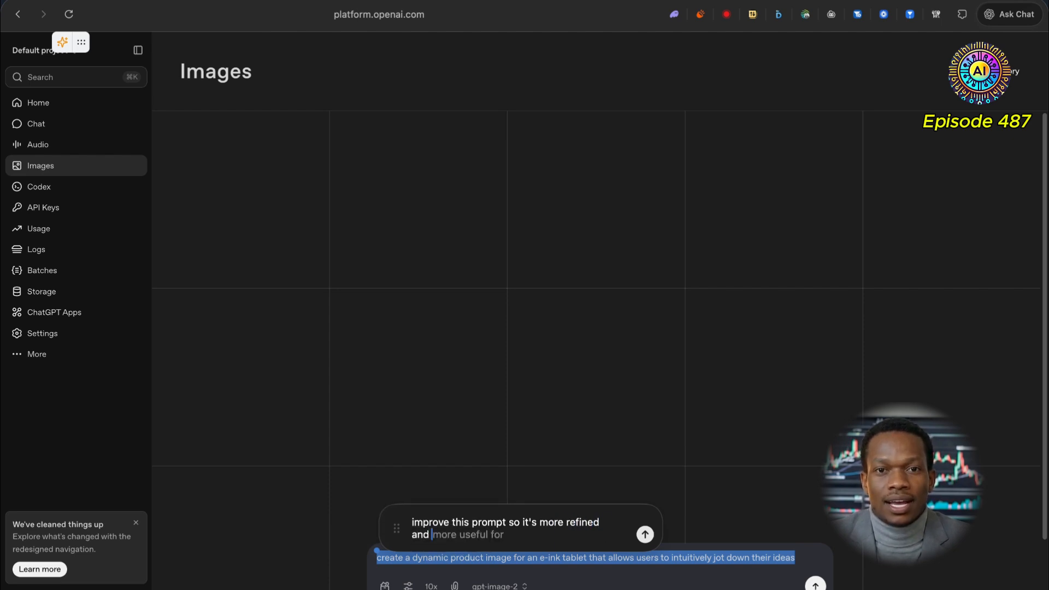
type("more useful fo")
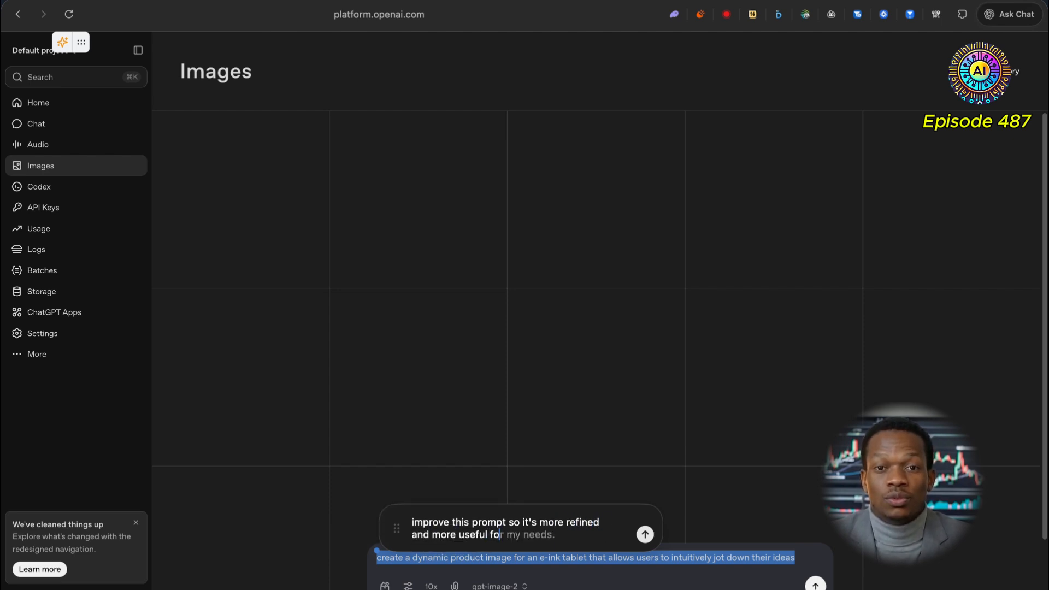
type("r its intended purpose.")
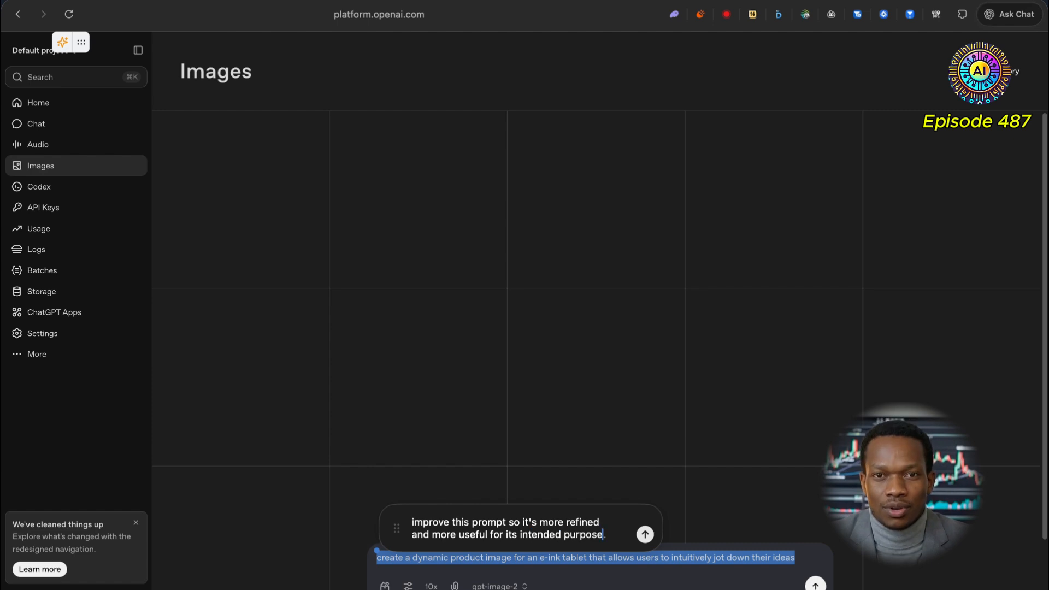
key("Return")
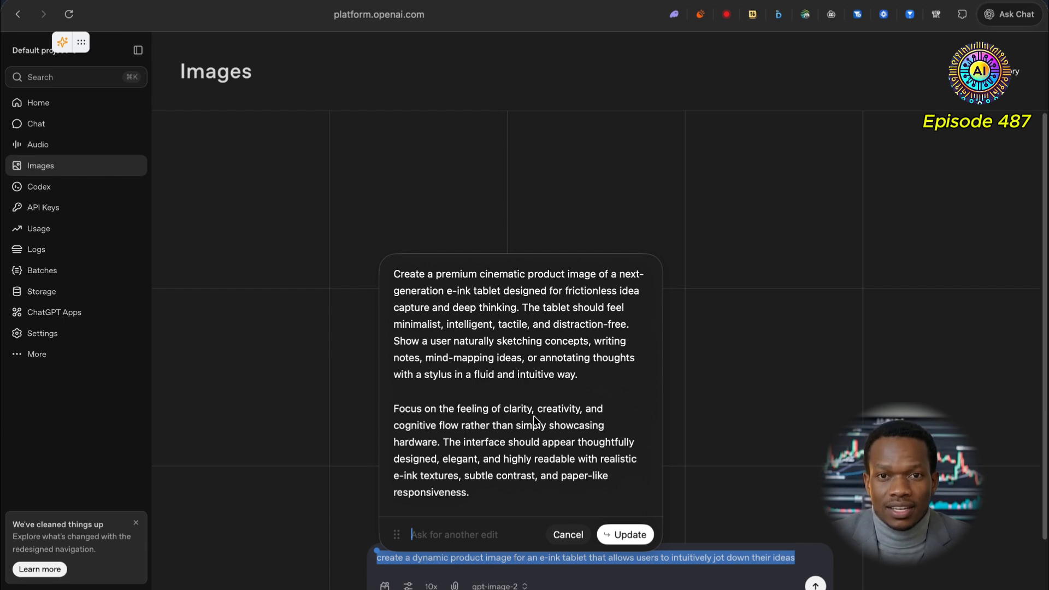
left_click(629, 535)
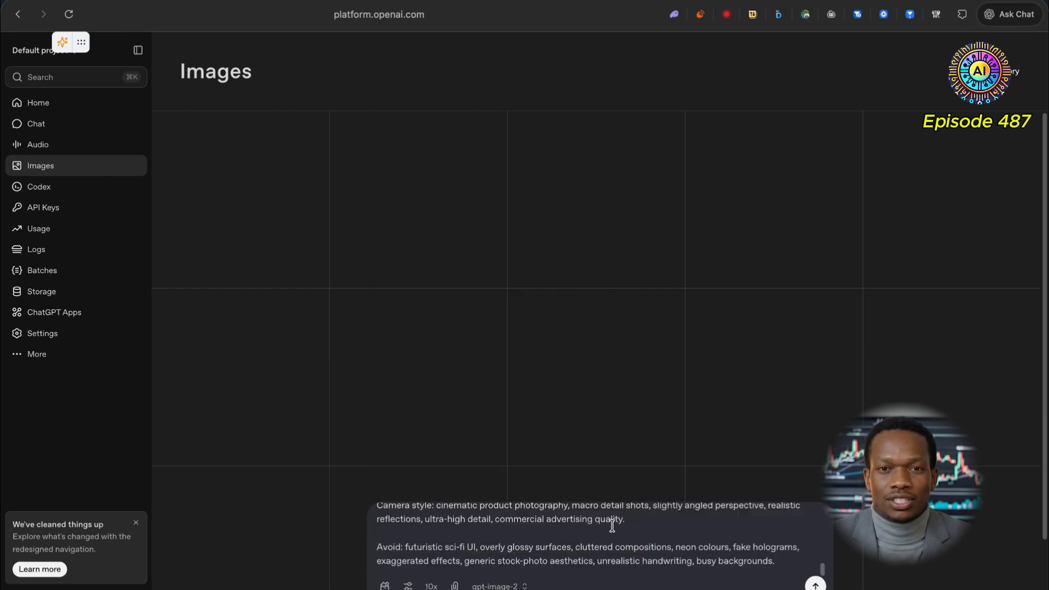
Step: Scroll through the rewritten prompt to review its sections
scroll(601, 527, "up", 5)
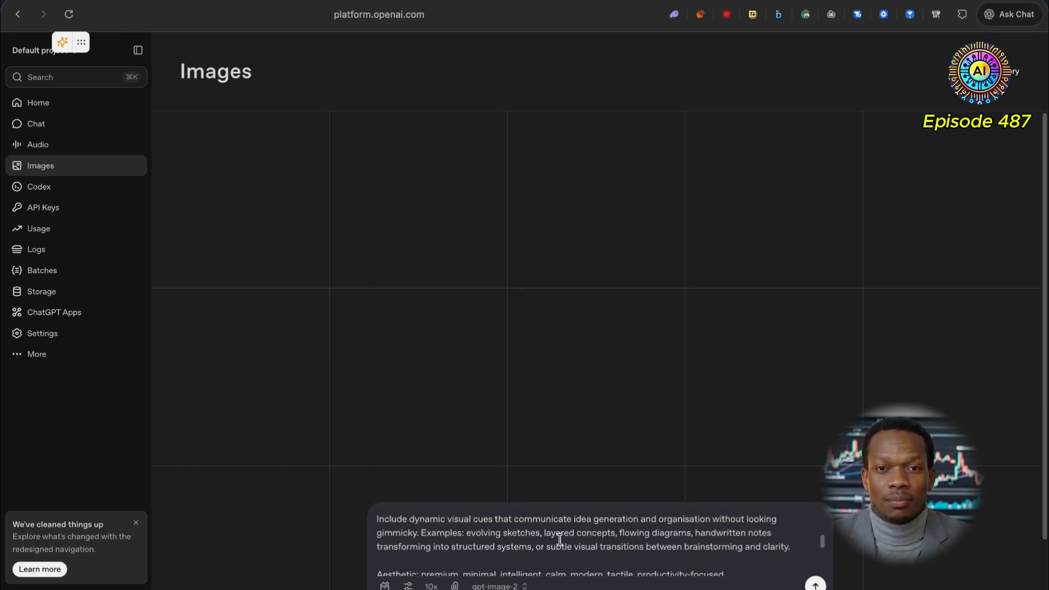
scroll(551, 543, "up", 5)
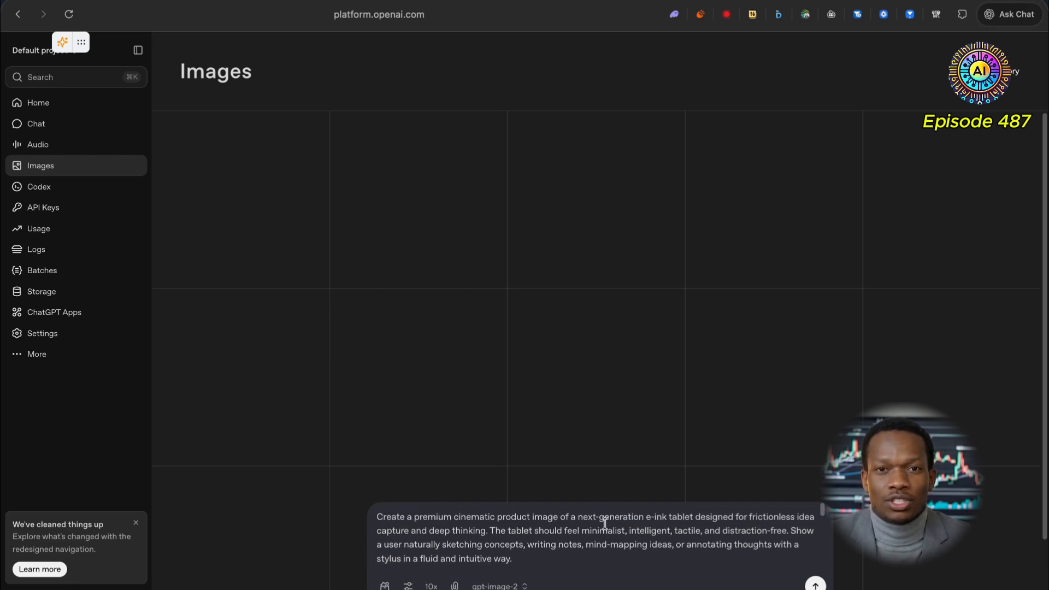
scroll(669, 529, "down", 2)
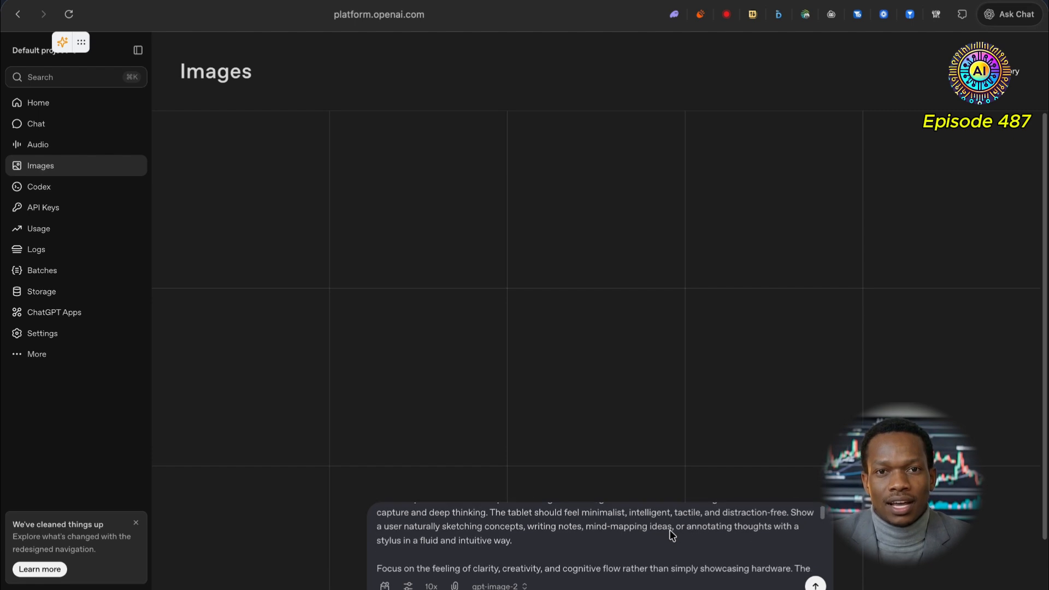
scroll(670, 529, "up", 2)
scroll(670, 529, "down", 5)
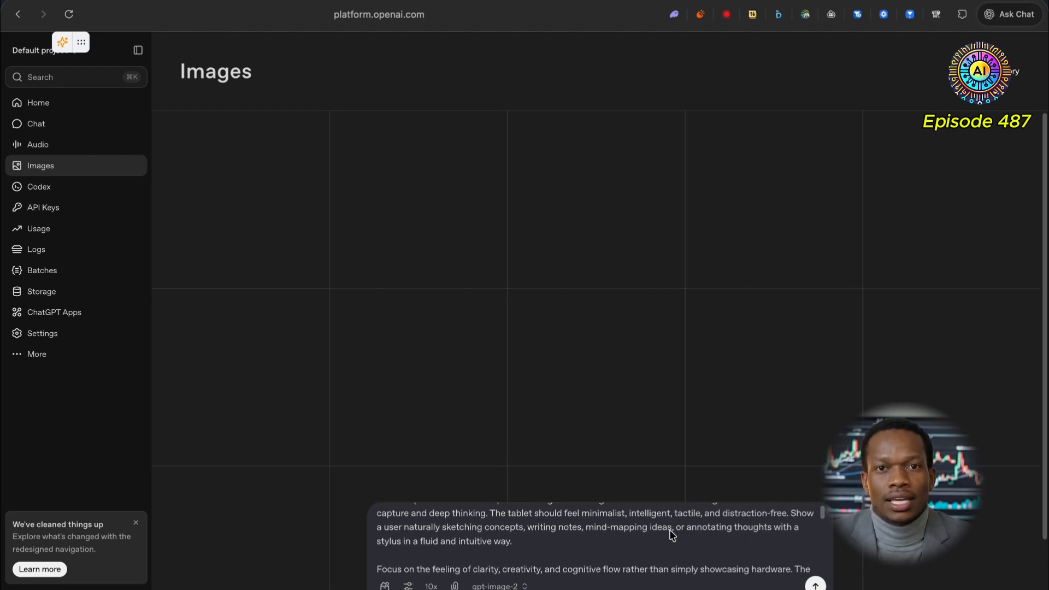
scroll(670, 530, "down", 6)
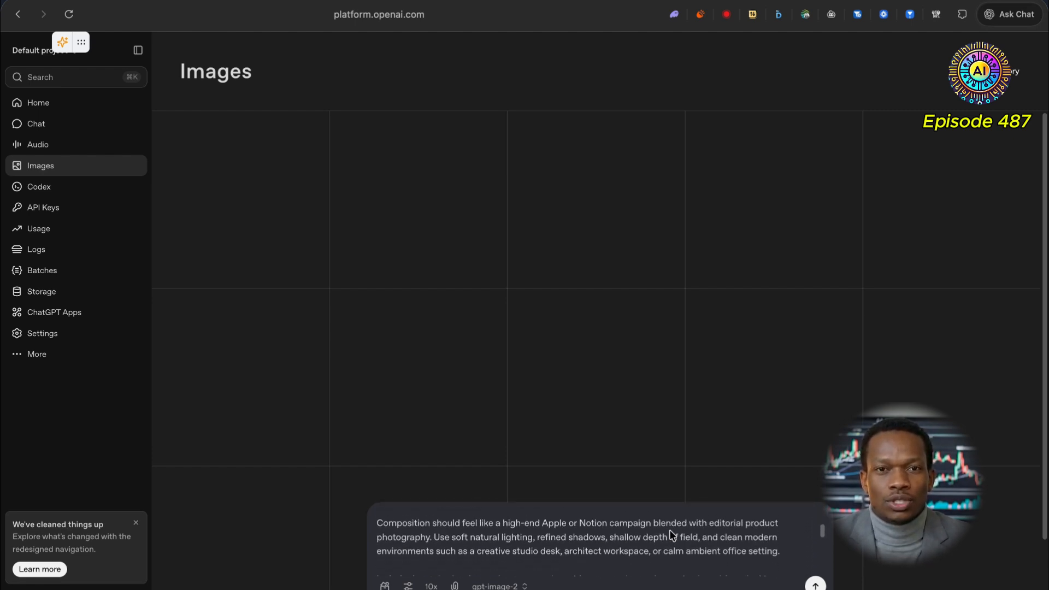
scroll(671, 534, "down", 3)
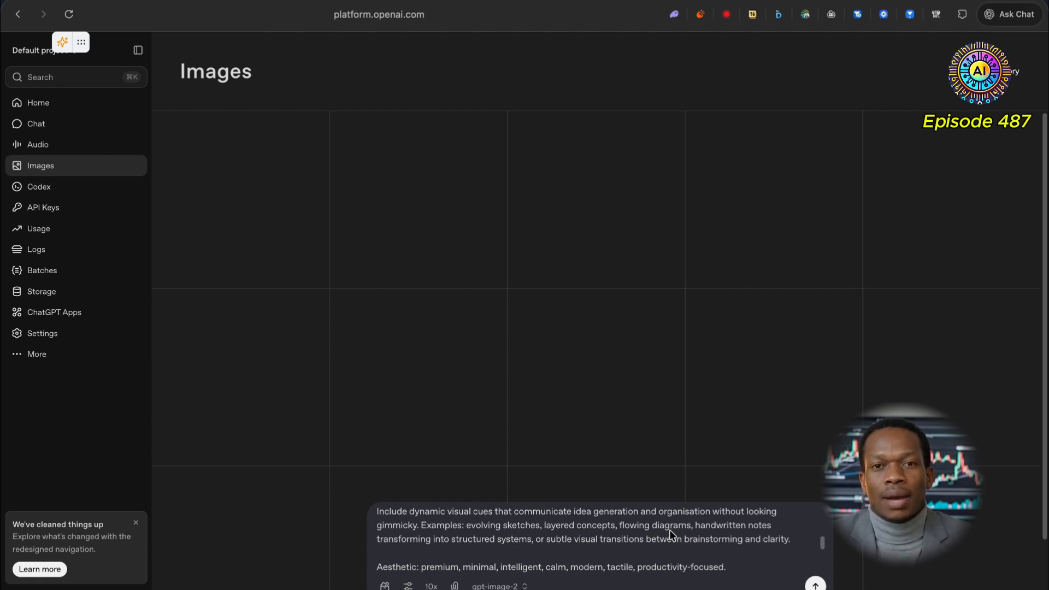
scroll(669, 529, "down", 8)
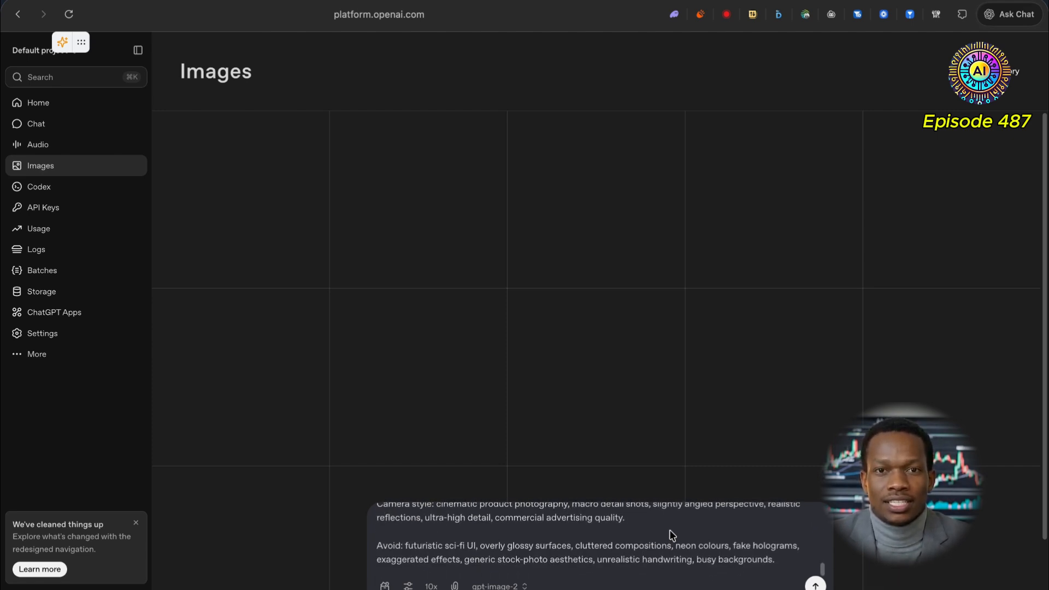
Step: Submit the refined prompt for generation, then reload it from the failed result card and submit it again
left_click(671, 534)
key("Return")
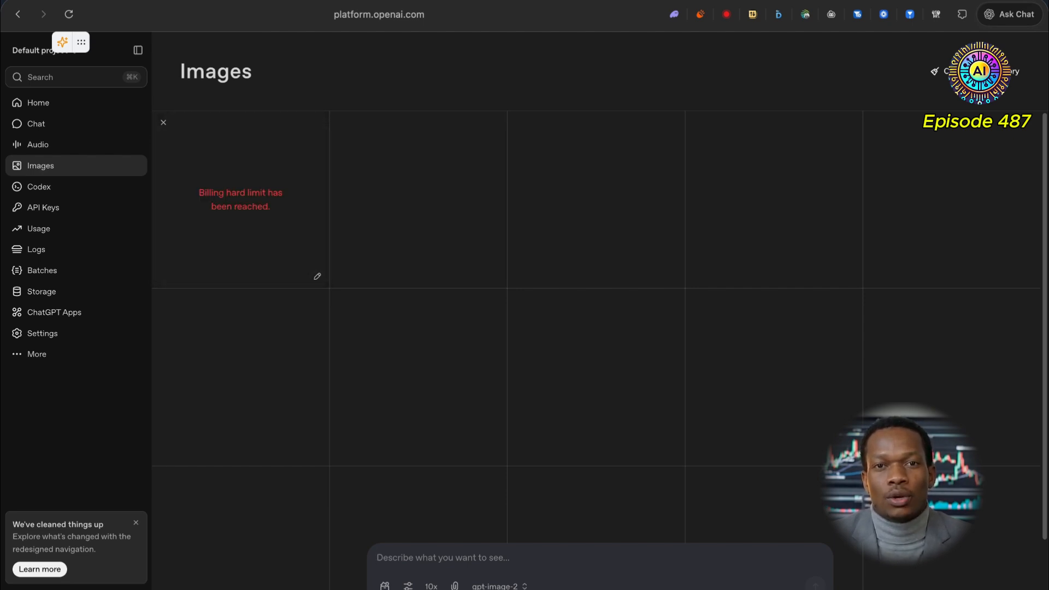
left_click(318, 277)
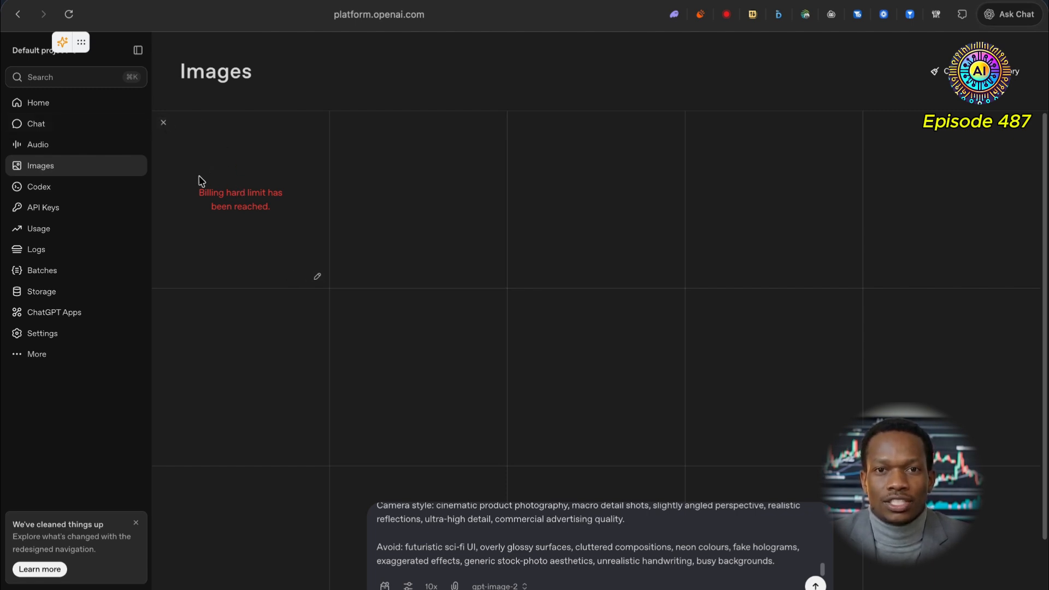
left_click(454, 544)
key("Return")
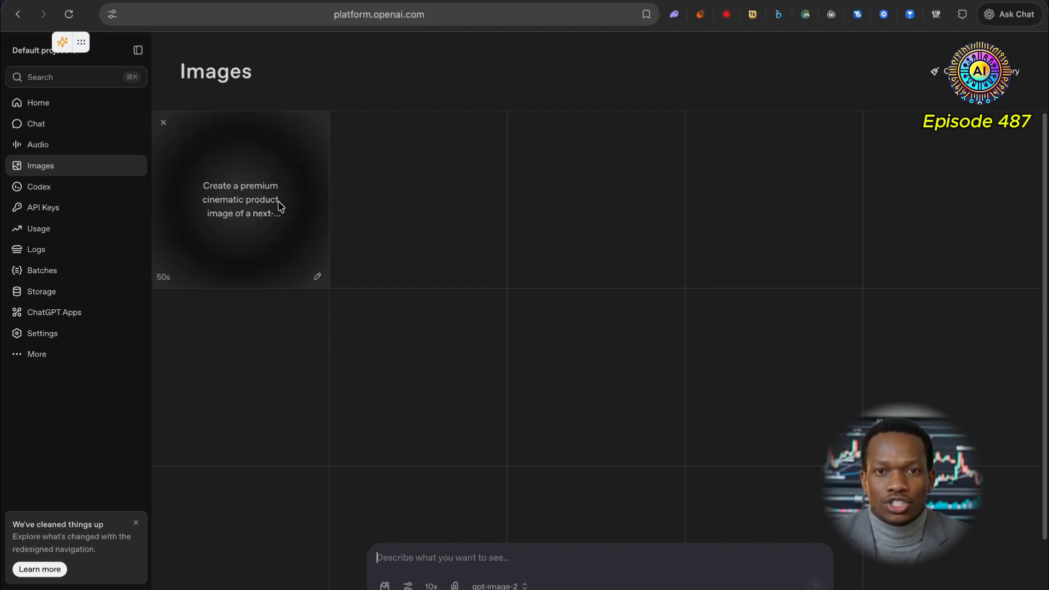
Step: Load the generating card's prompt back into the prompt box and scroll up to its beginning
left_click(316, 278)
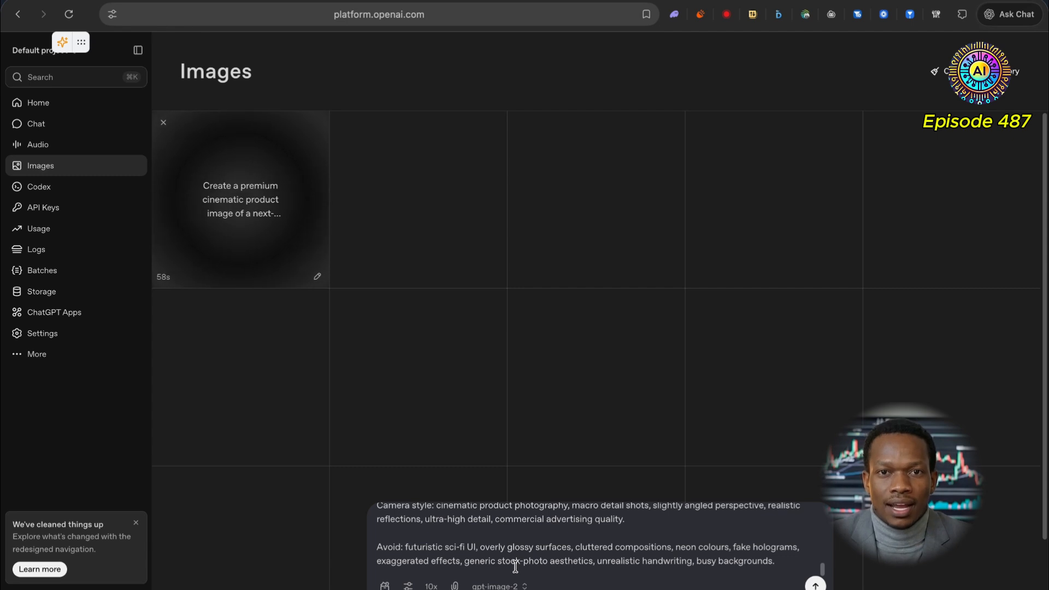
scroll(515, 562, "up", 5)
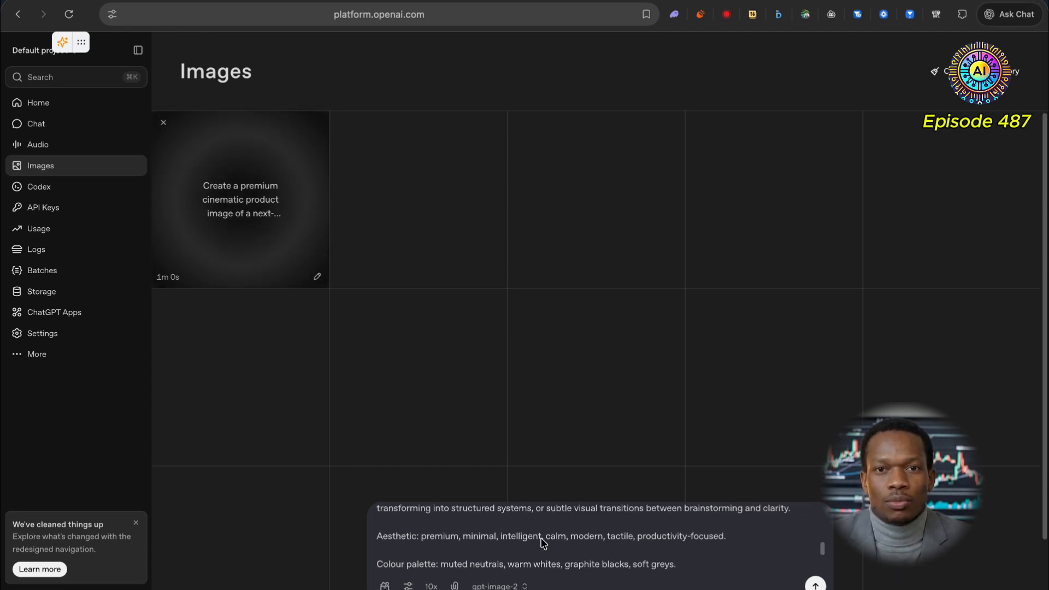
scroll(542, 540, "up", 5)
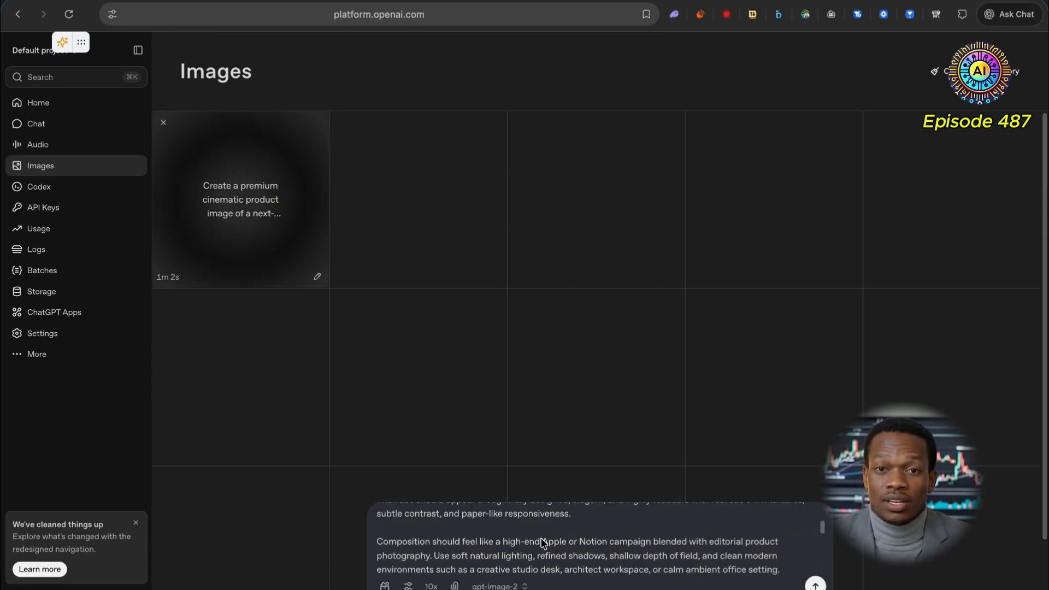
scroll(542, 540, "up", 6)
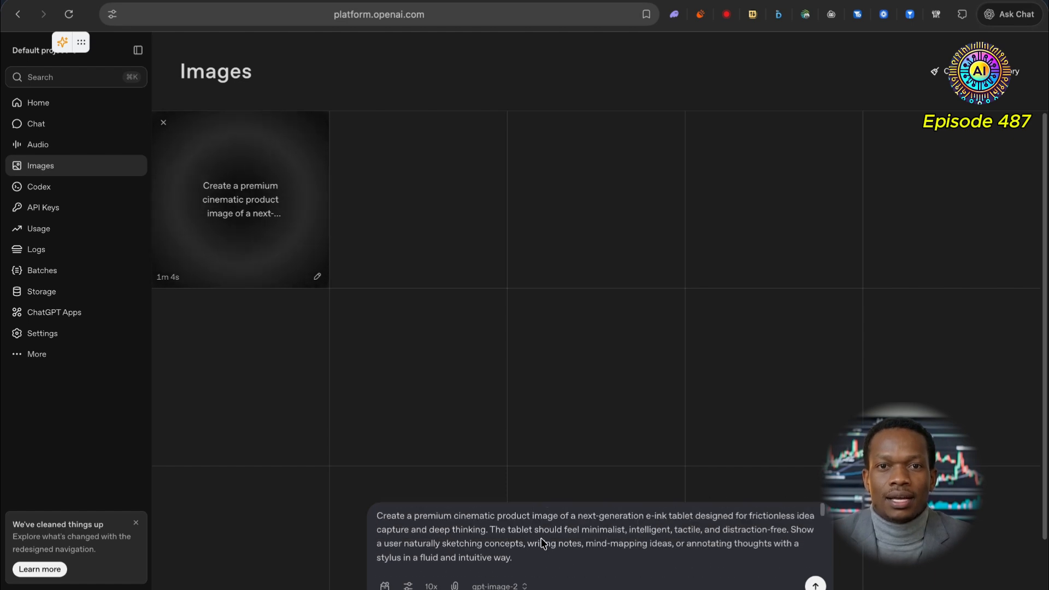
Step: Open the first generated tablet image in full view alongside its prompt, then close it
scroll(542, 540, "down", 3)
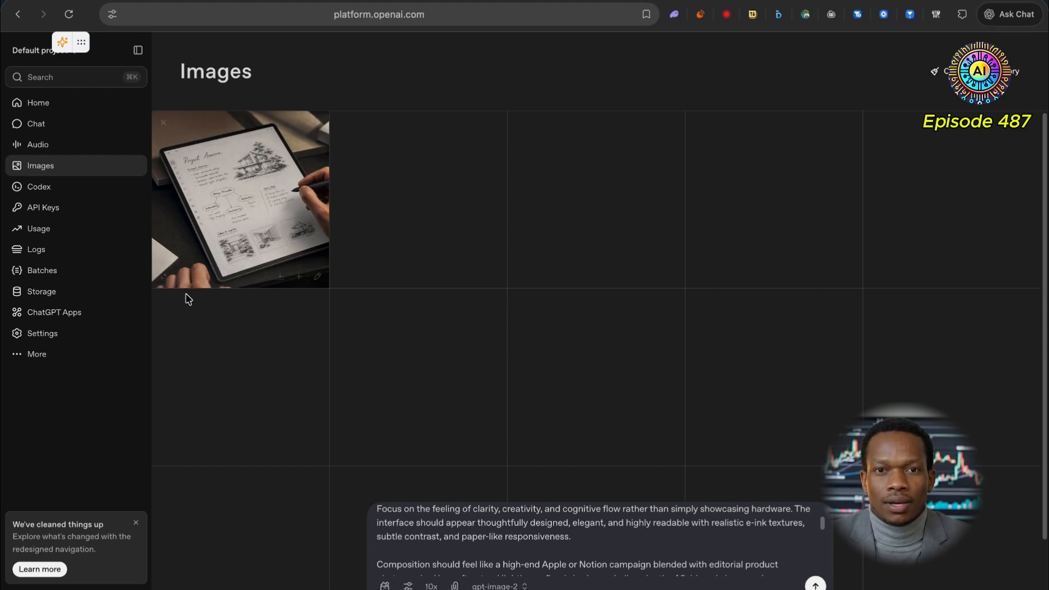
left_click(164, 276)
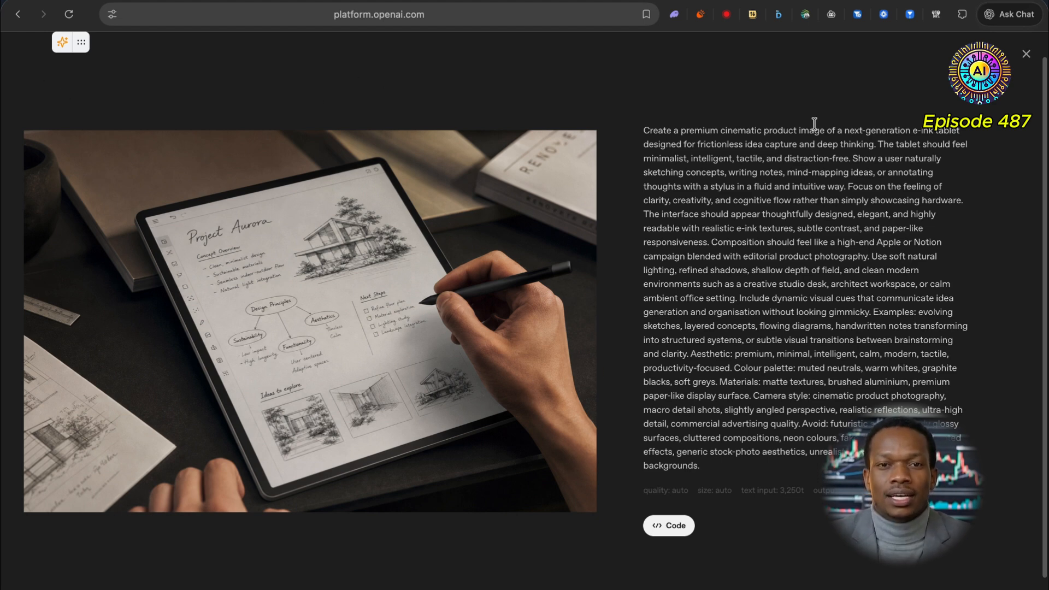
left_click(1016, 52)
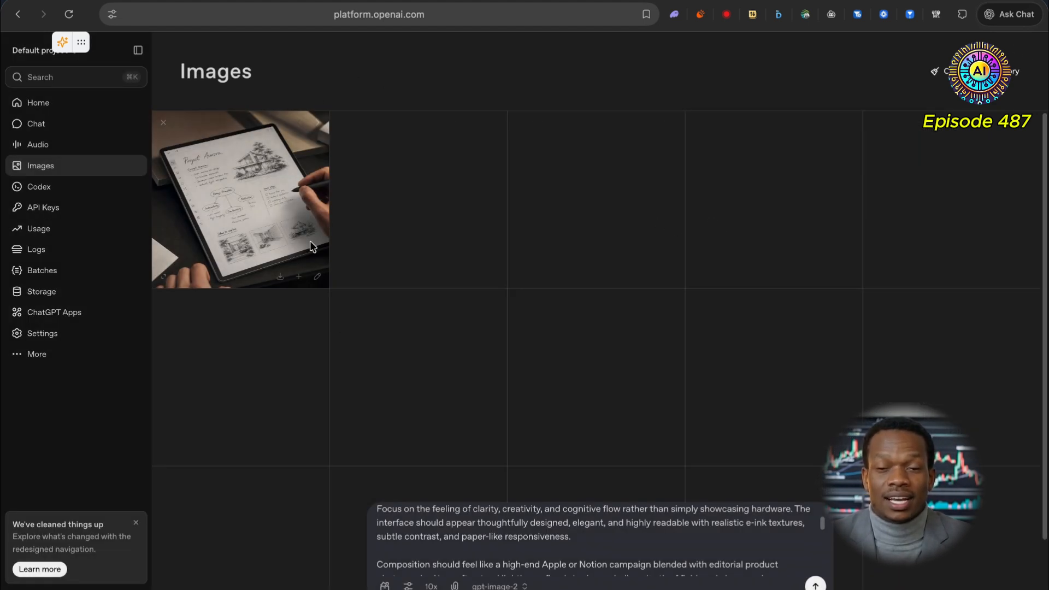
scroll(559, 233, "down", 3)
scroll(546, 473, "up", 3)
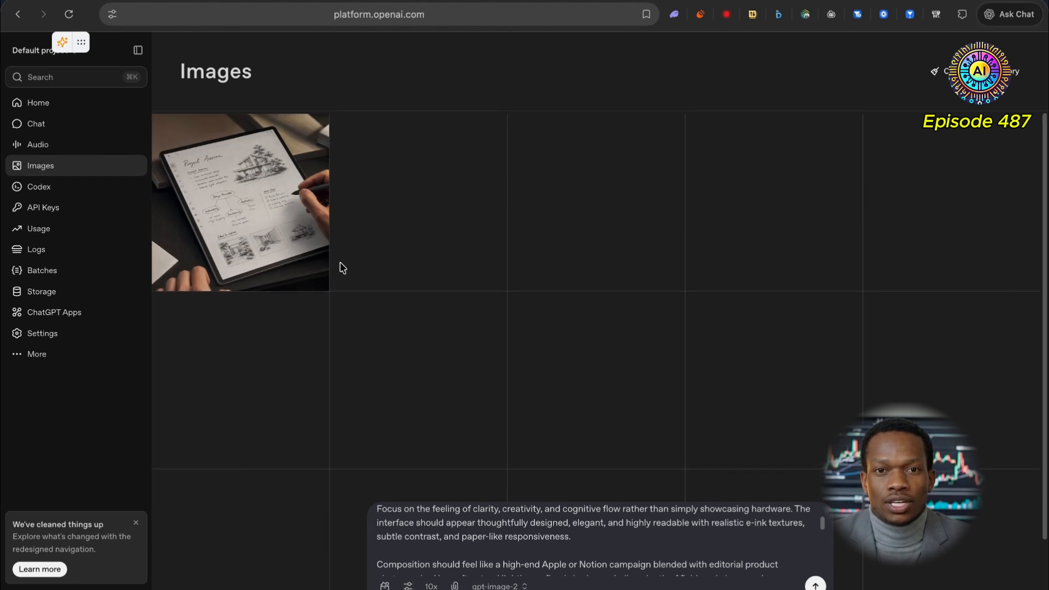
mouse_move(244, 168)
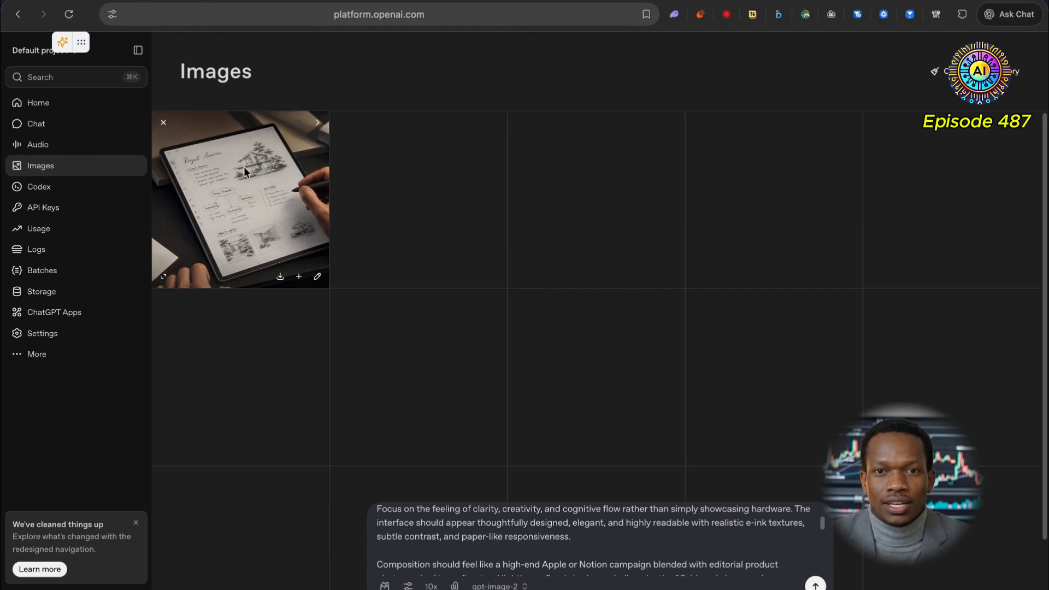
left_click(299, 274)
mouse_move(293, 285)
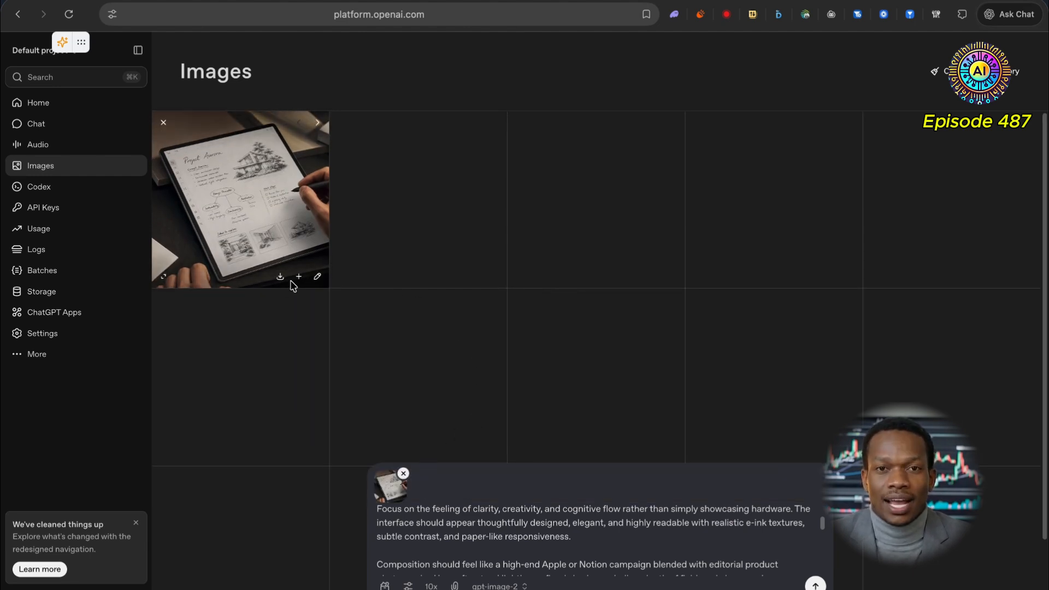
left_click(405, 472)
Step: Check the number-of-images setting at 10x and submit the refined prompt for another generation
left_click(431, 586)
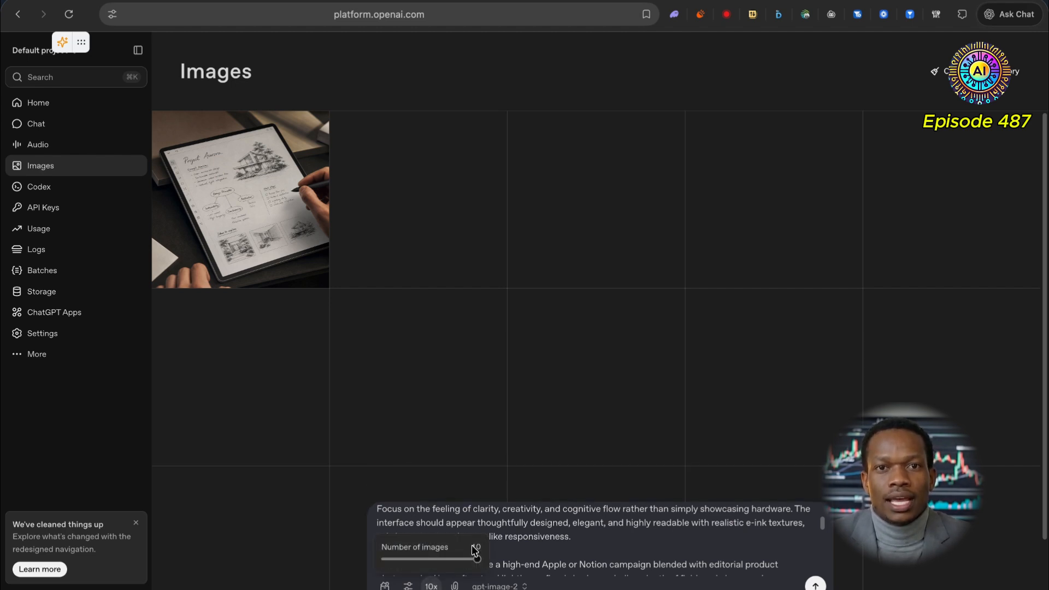
left_click(576, 347)
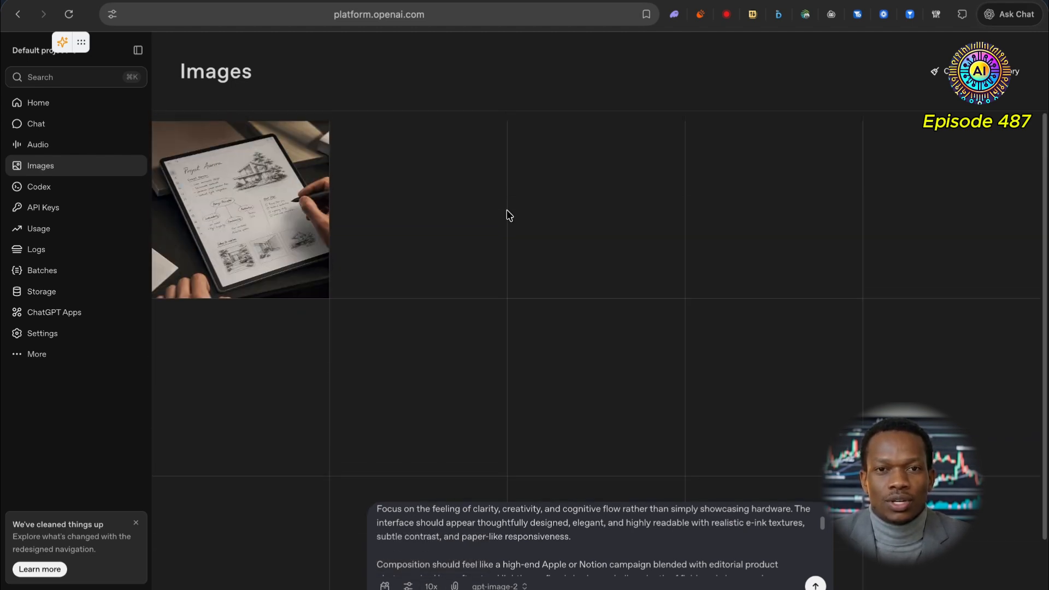
scroll(606, 513, "up", 3)
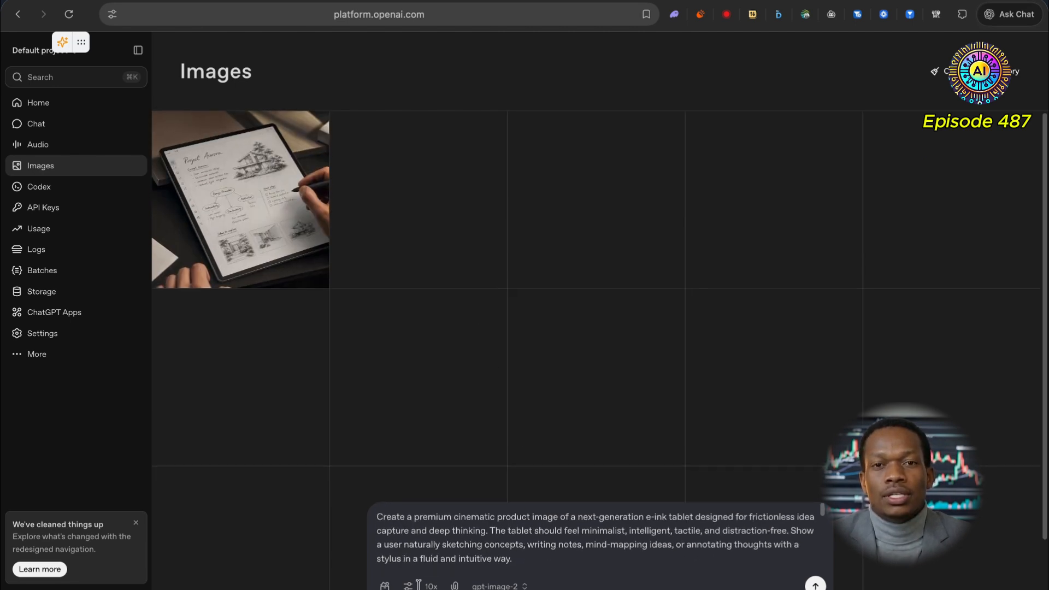
left_click(815, 585)
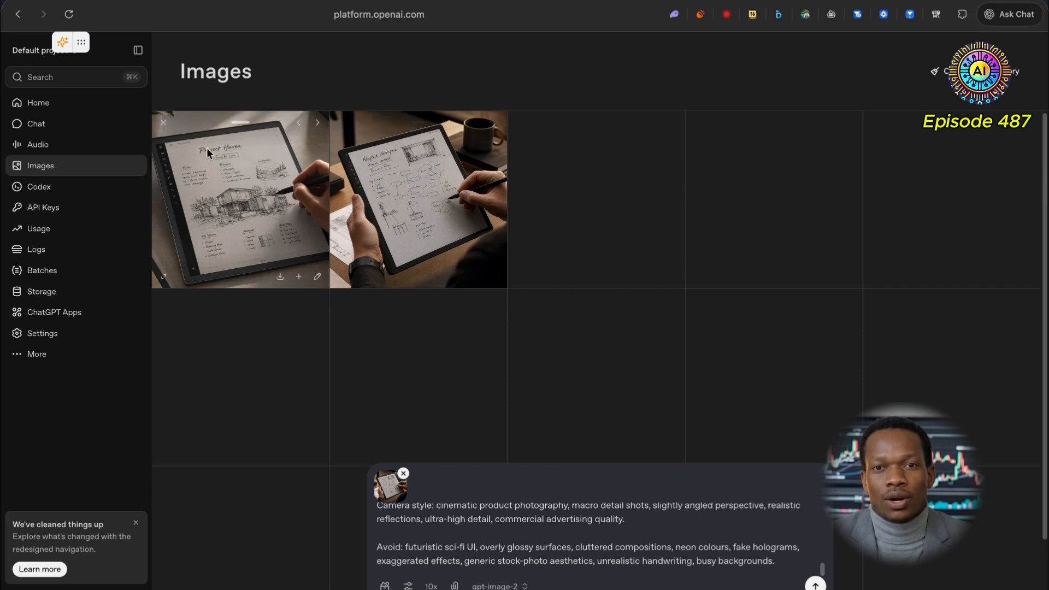
Step: Cycle through the image variations in the second result card and open one in full view
left_click(474, 121)
left_click(496, 124)
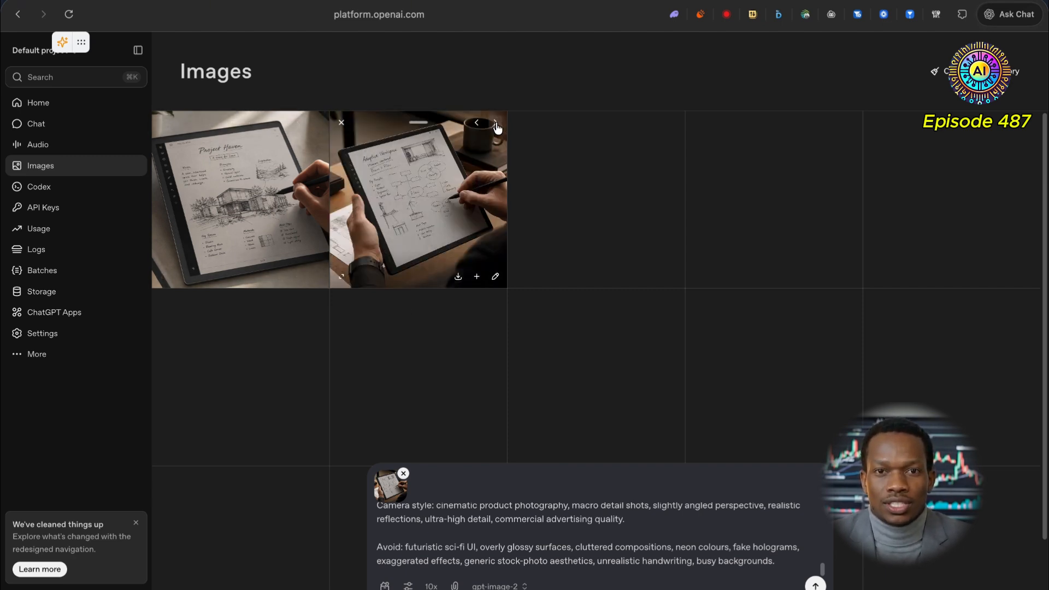
left_click(496, 123)
left_click(496, 123)
left_click(496, 123)
left_click(496, 123)
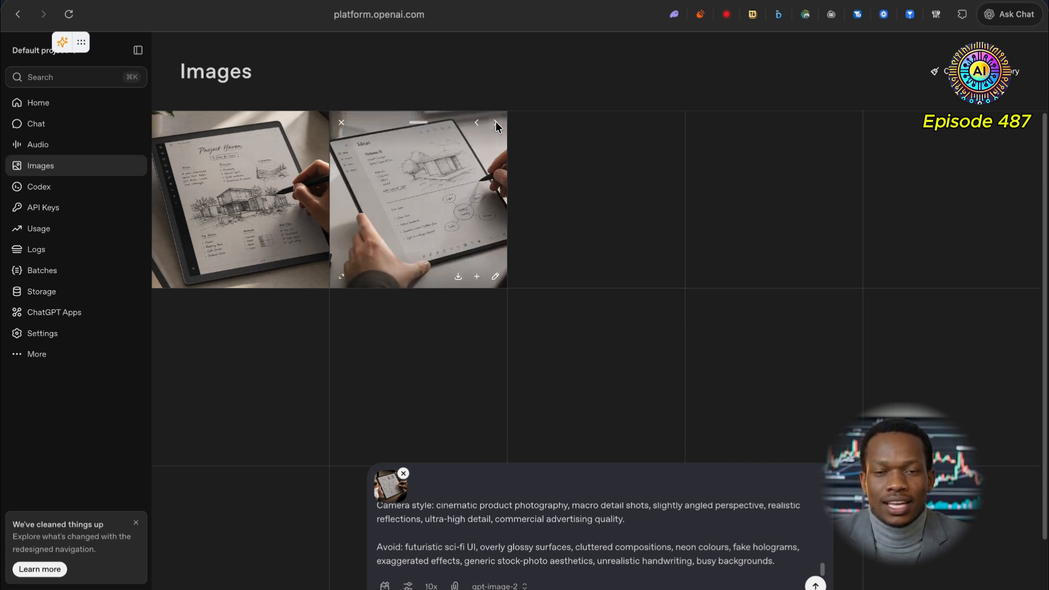
left_click(496, 122)
left_click(496, 122)
left_click(496, 122)
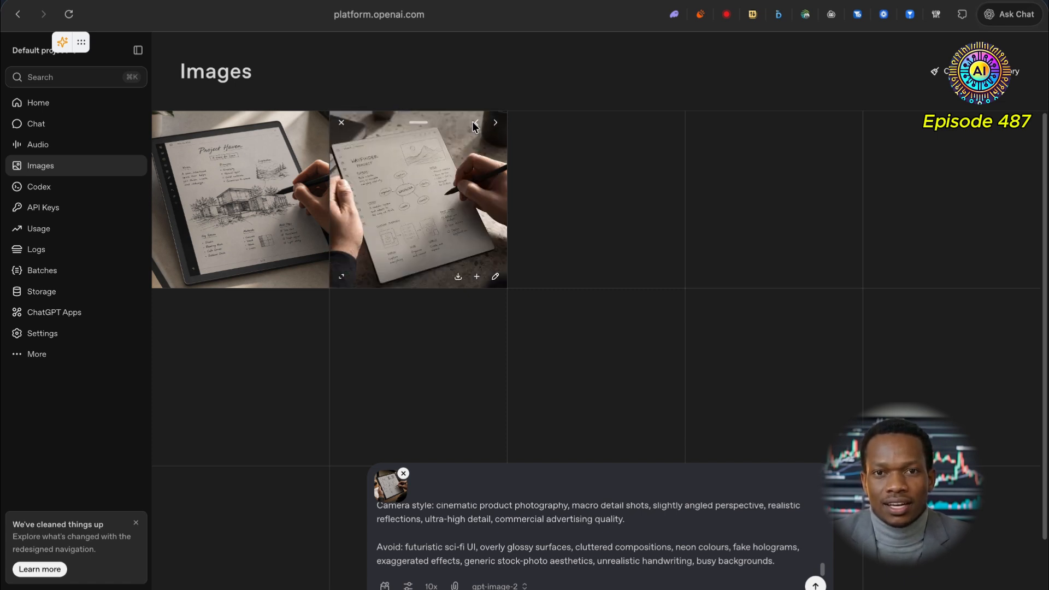
left_click(499, 129)
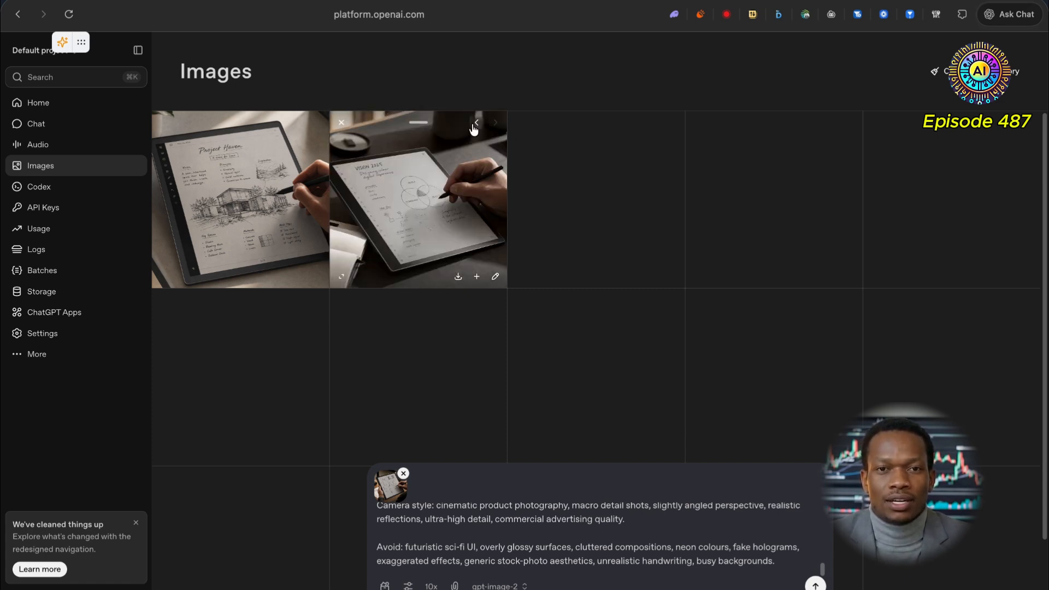
left_click(476, 129)
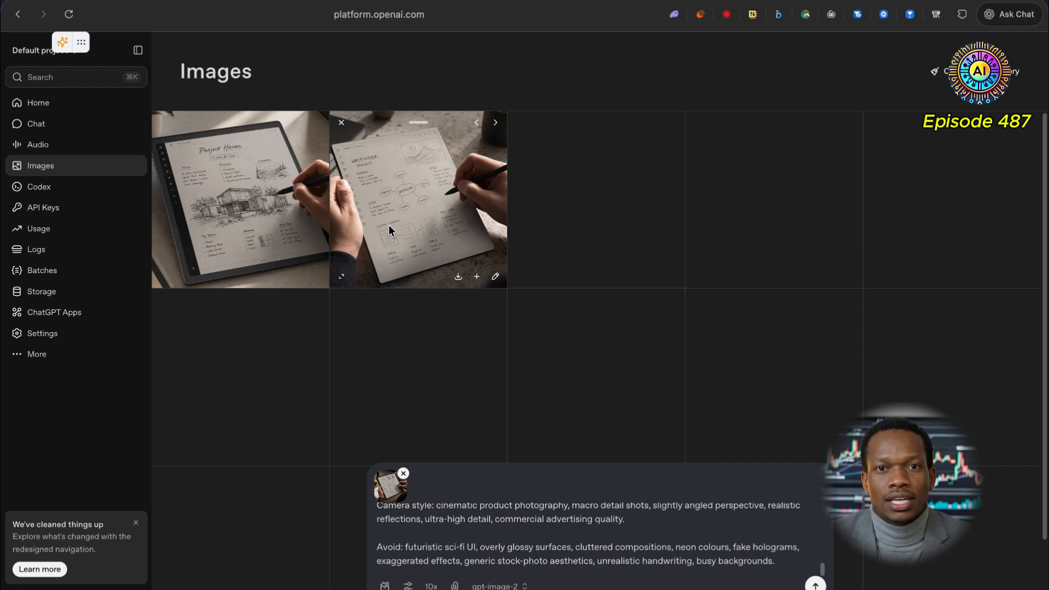
left_click(341, 276)
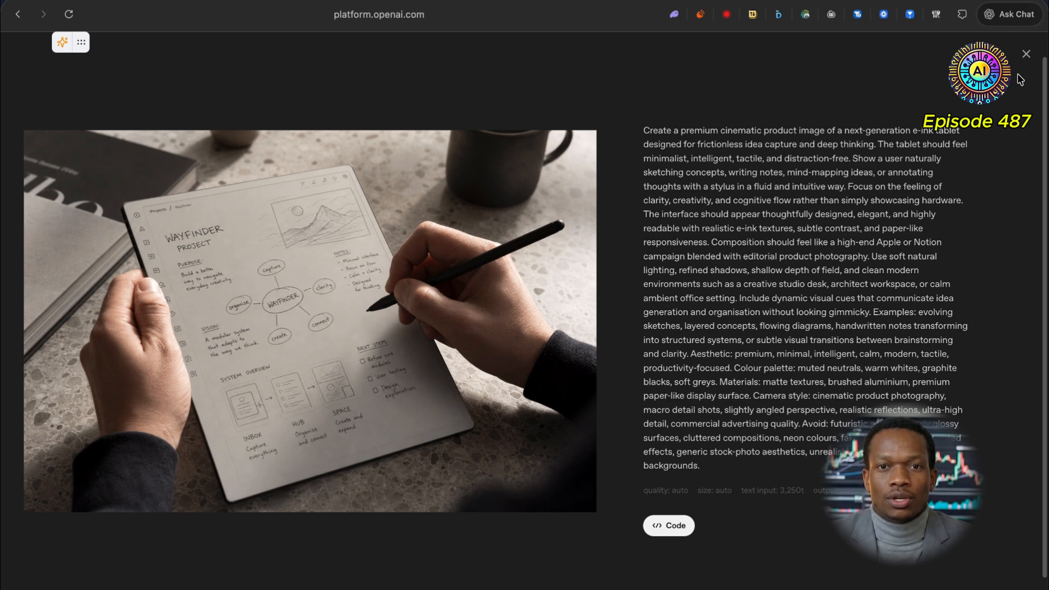
left_click(1026, 53)
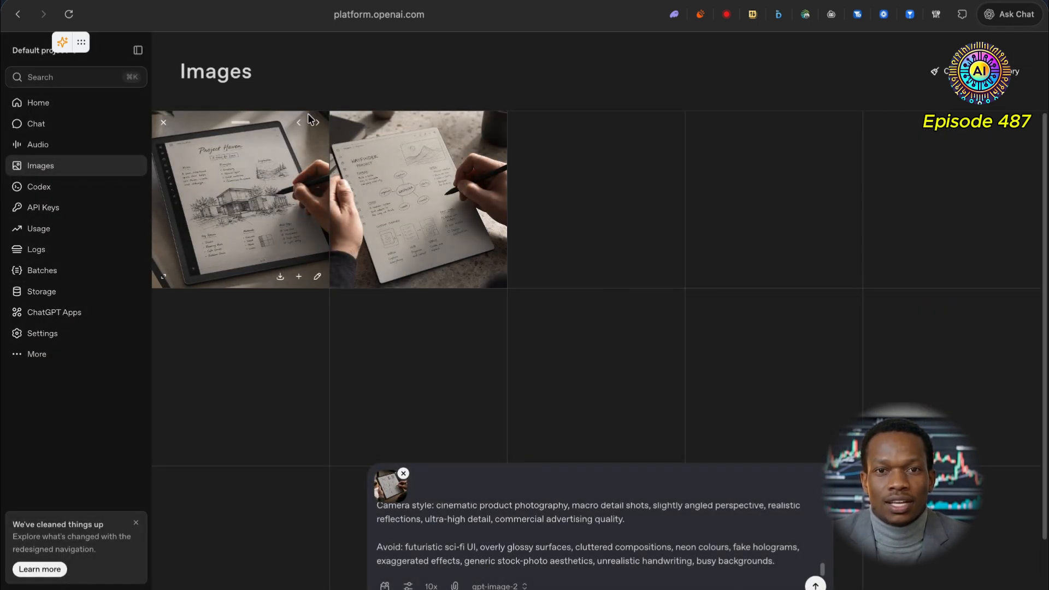
Step: Cycle through the image variations in the first result card to compare the generated tablet shots
left_click(316, 122)
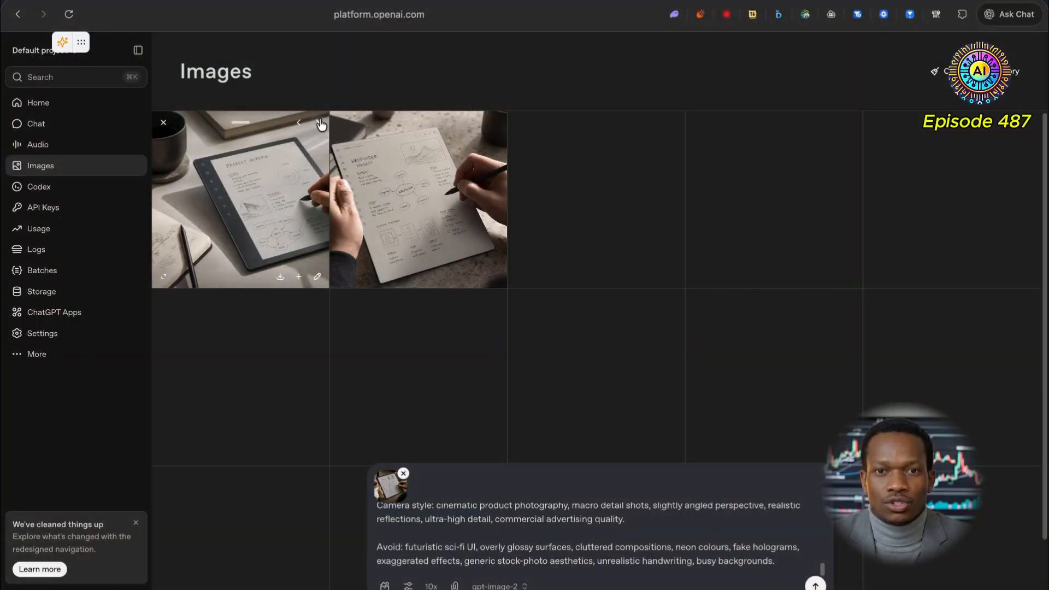
left_click(319, 122)
scroll(237, 294, "up", 5)
scroll(237, 294, "up", 1)
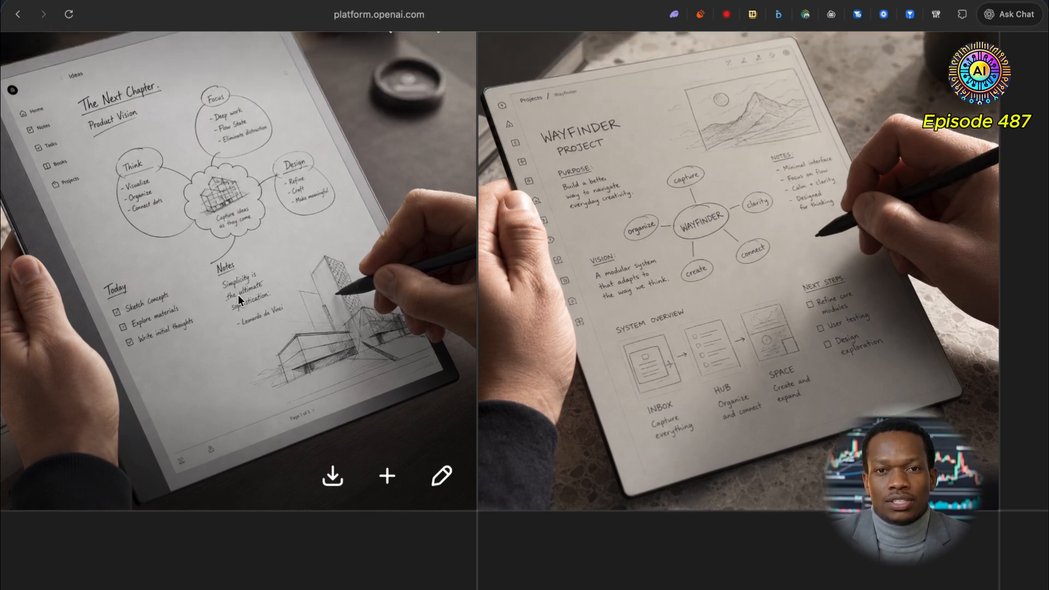
left_click(238, 294)
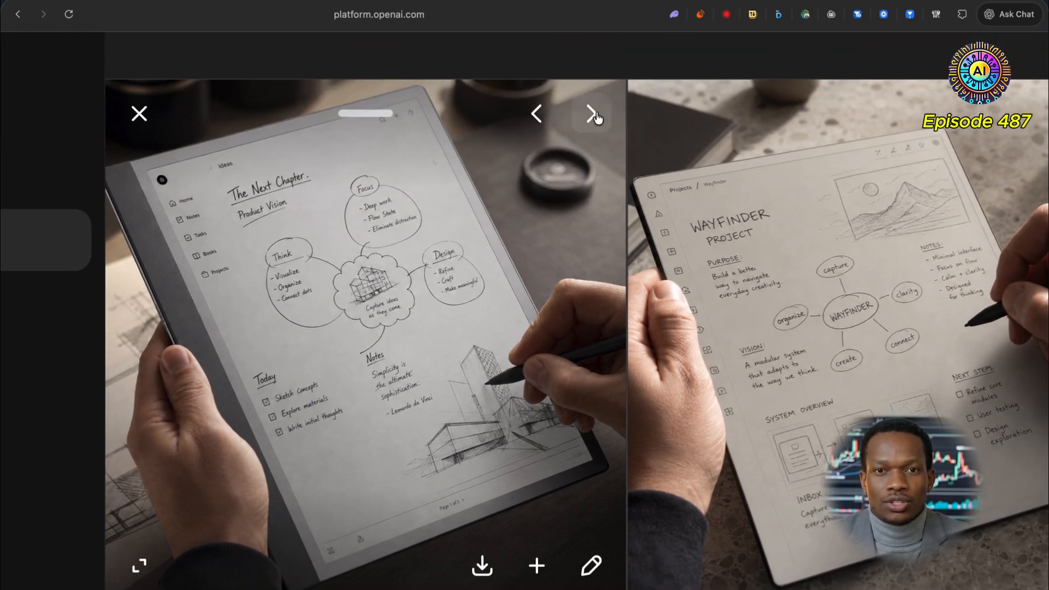
left_click(592, 114)
left_click(592, 114)
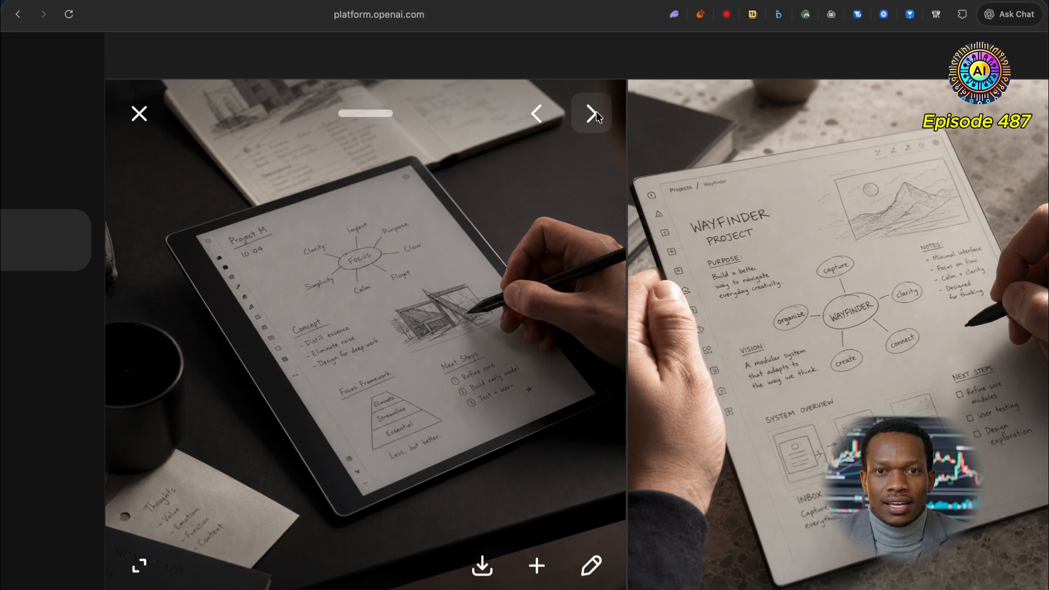
left_click(592, 114)
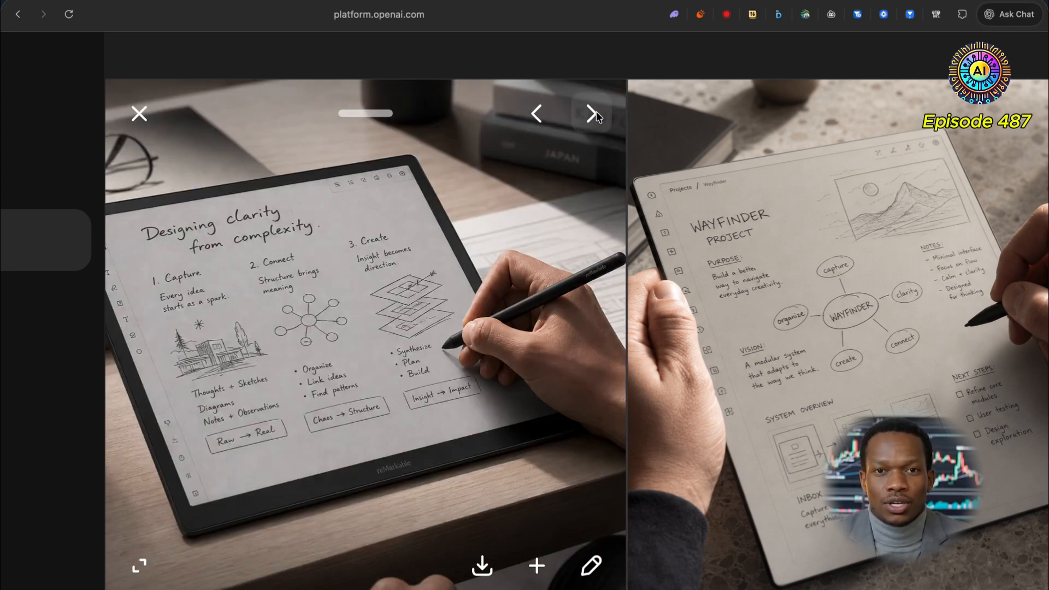
scroll(618, 215, "down", 2)
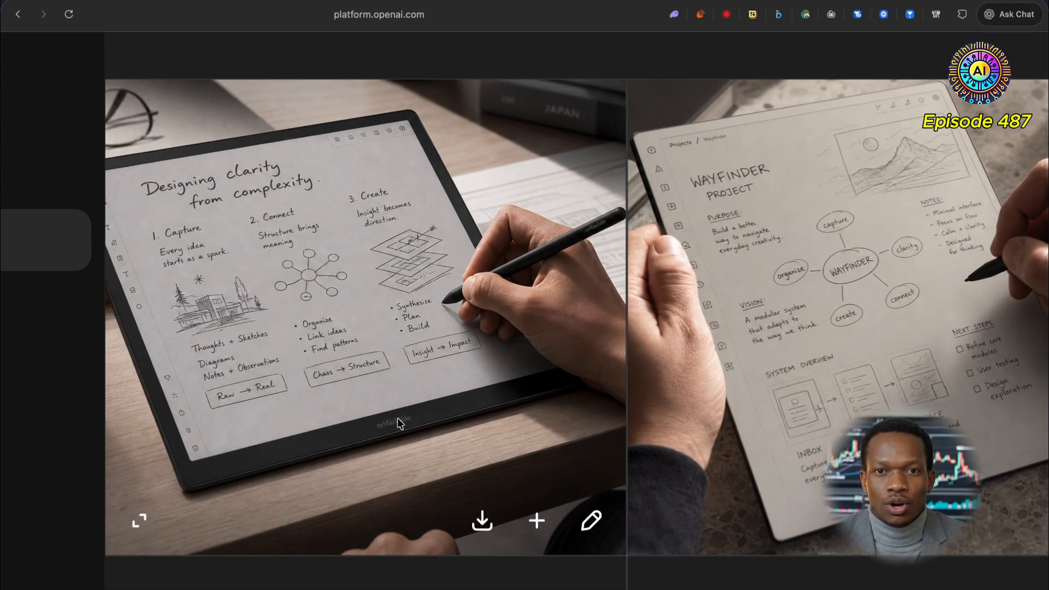
key("super+minus")
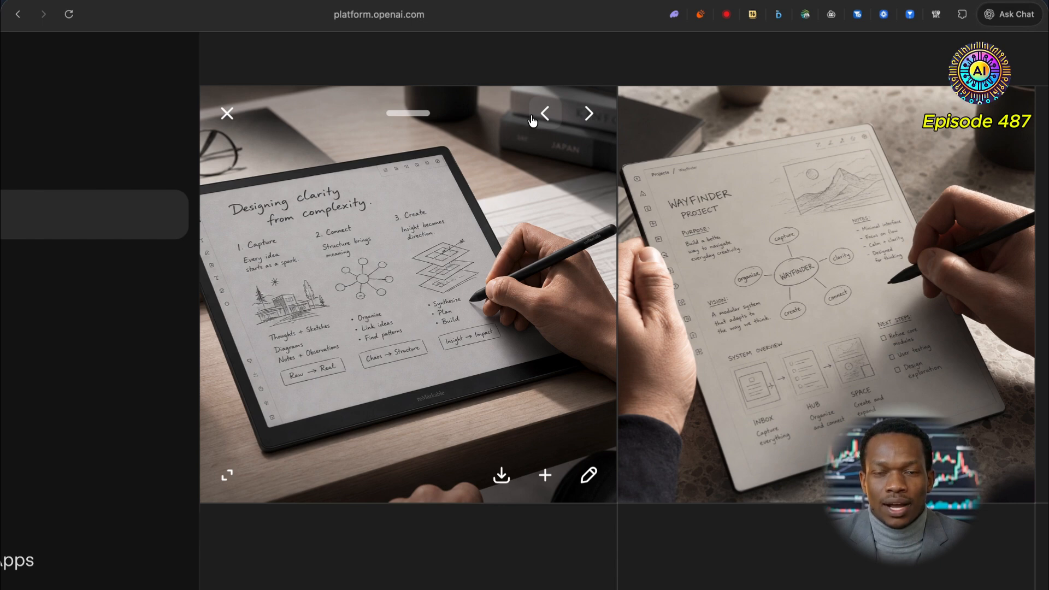
left_click(588, 114)
left_click(589, 115)
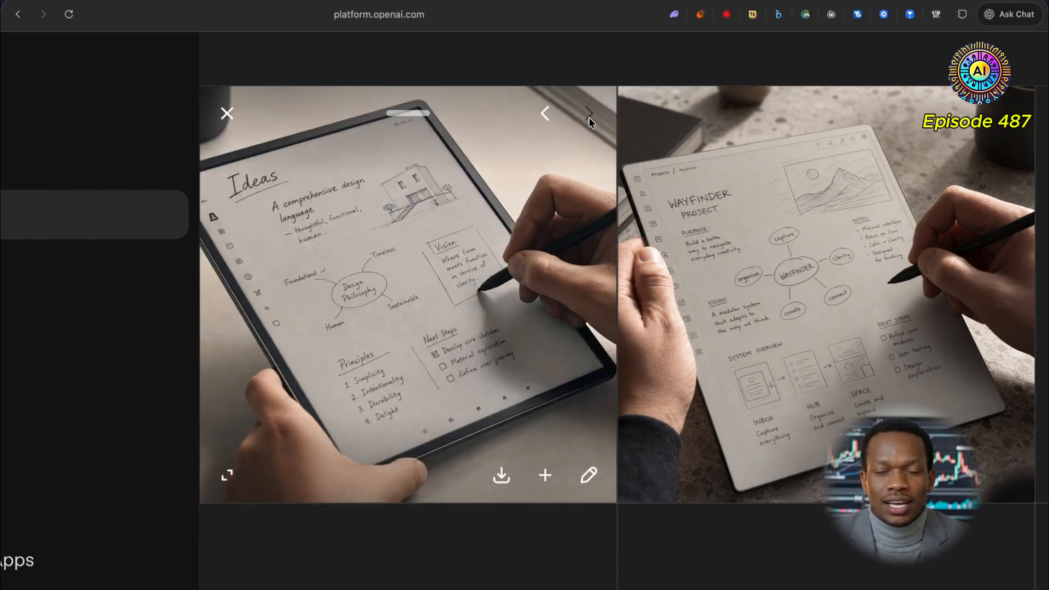
left_click(546, 115)
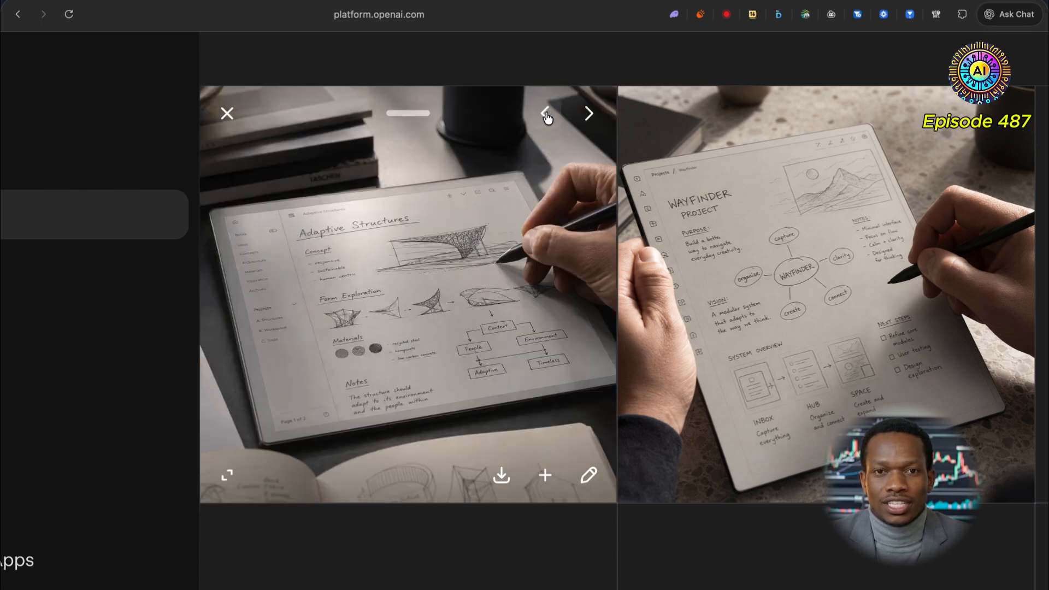
scroll(480, 231, "down", 5)
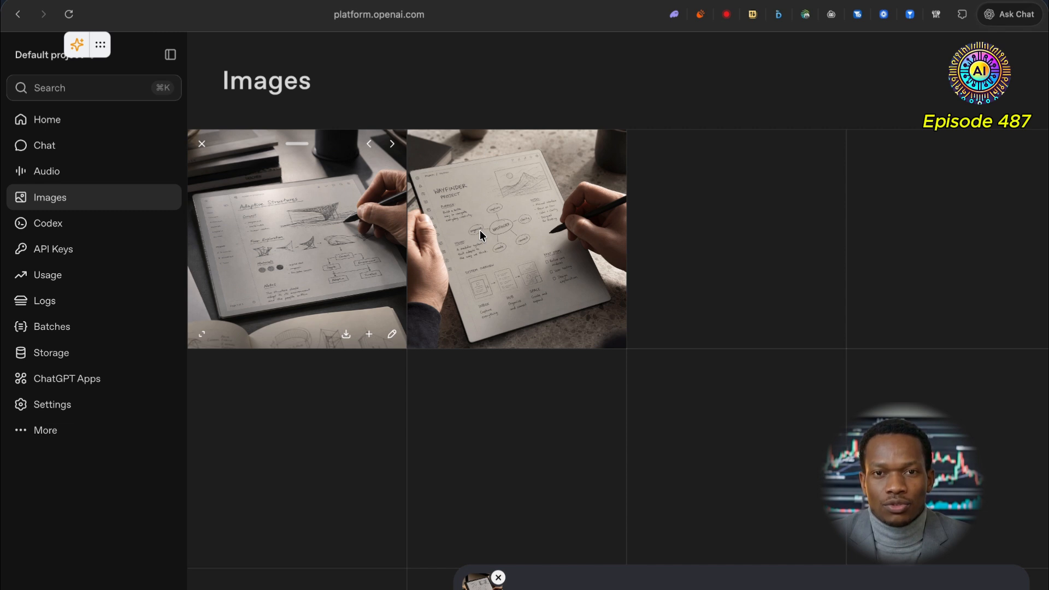
scroll(470, 434, "down", 3)
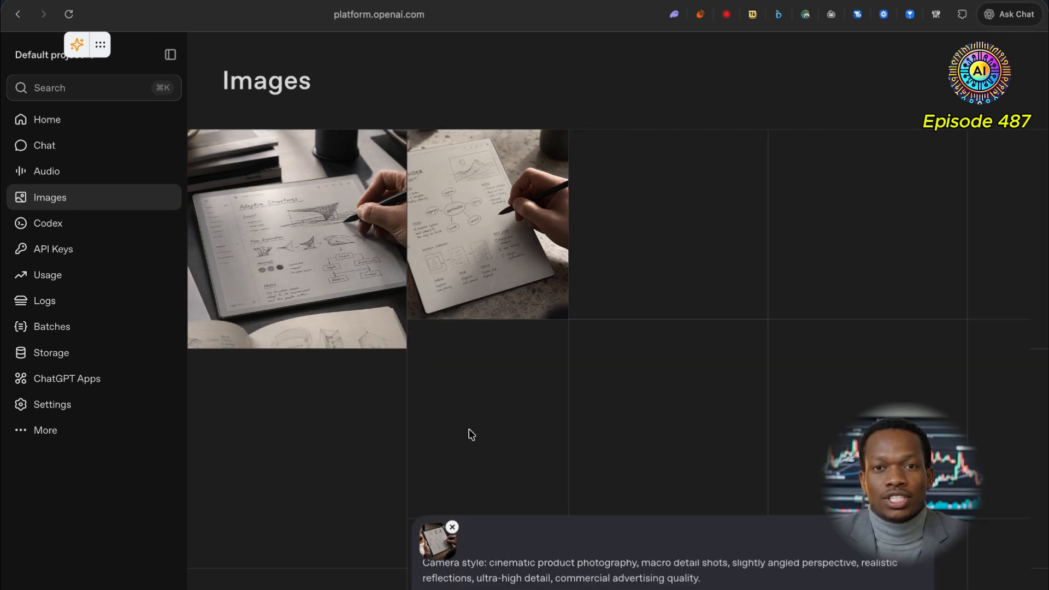